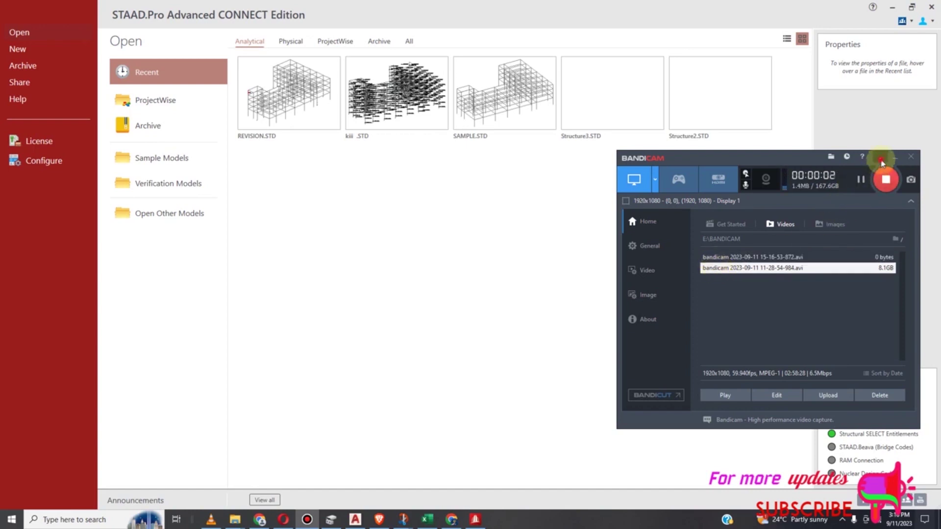
Step: Open the recent analytical model REVISION.STD without assigning it to a project
click(895, 157)
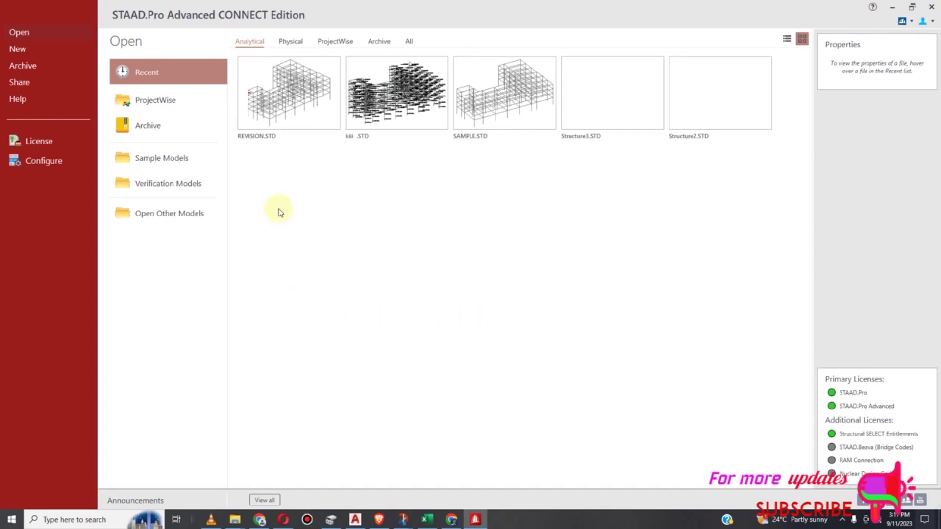
mouse_move(287, 120)
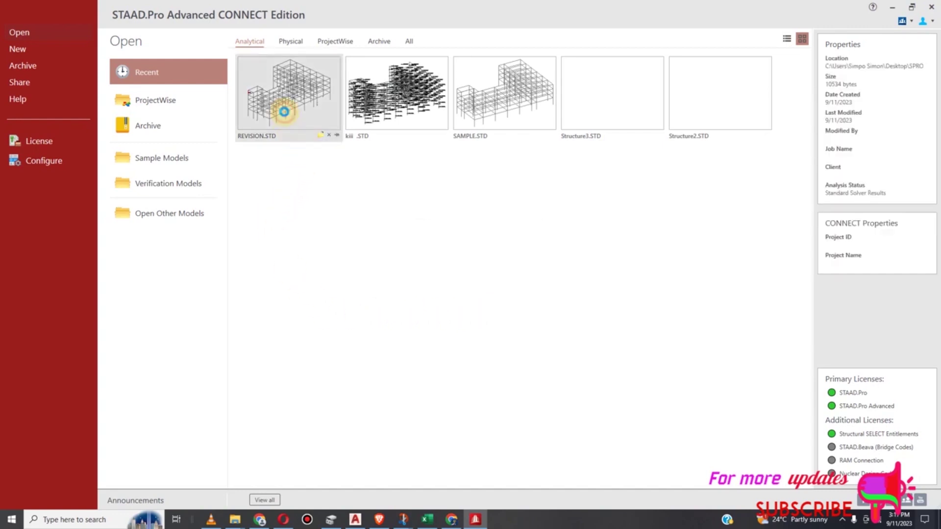
click(289, 112)
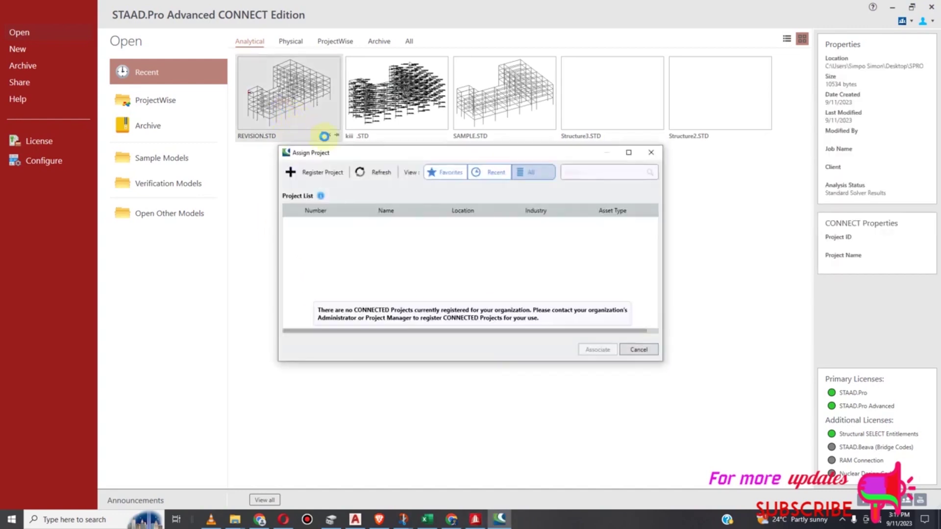
click(636, 351)
click(491, 280)
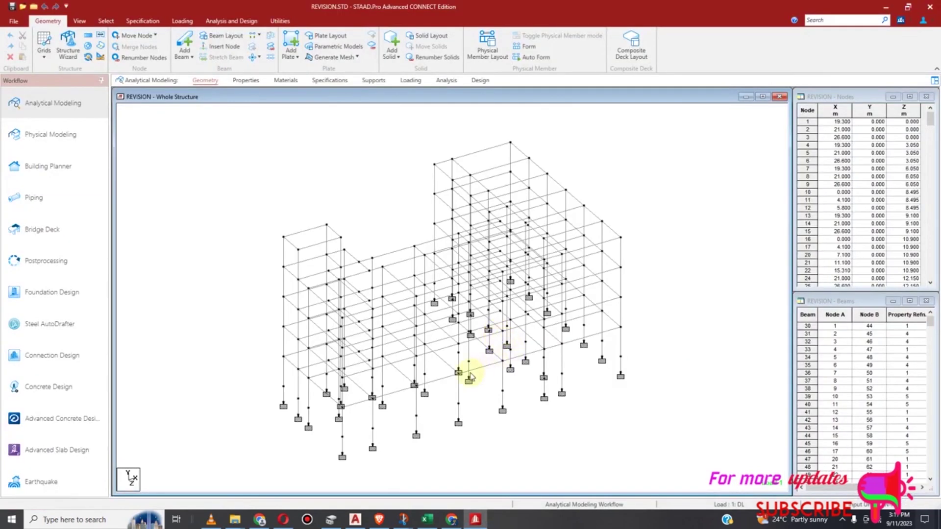
Step: Examine the perimeter beams of the lower floors one by one to see how far each member extends across the columns
click(483, 368)
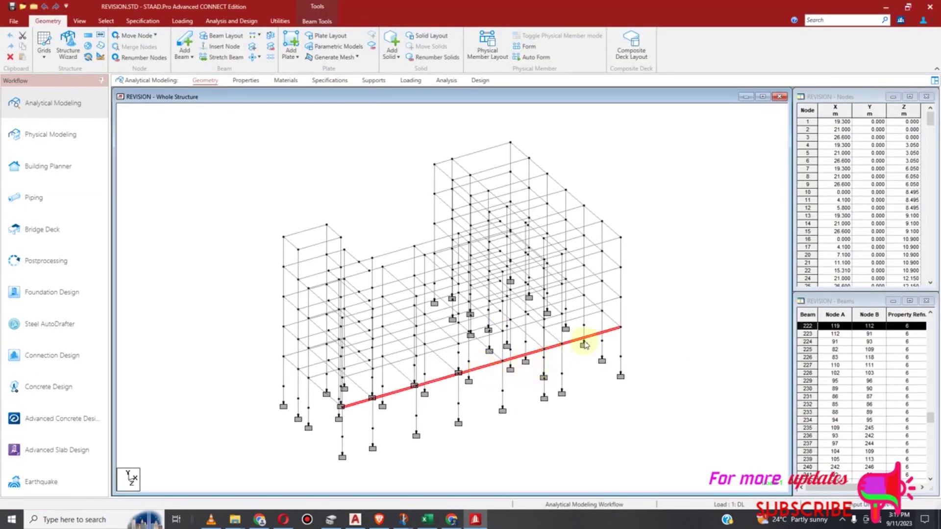
click(608, 318)
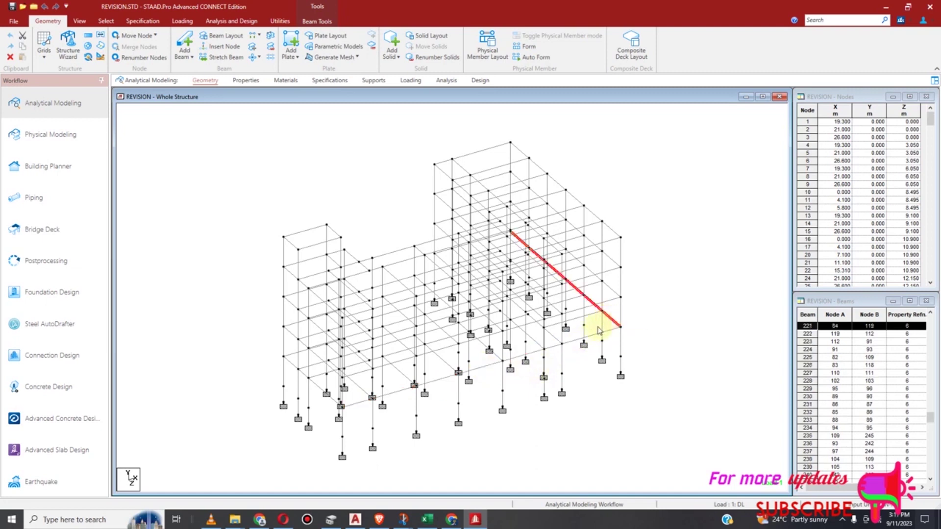
click(316, 389)
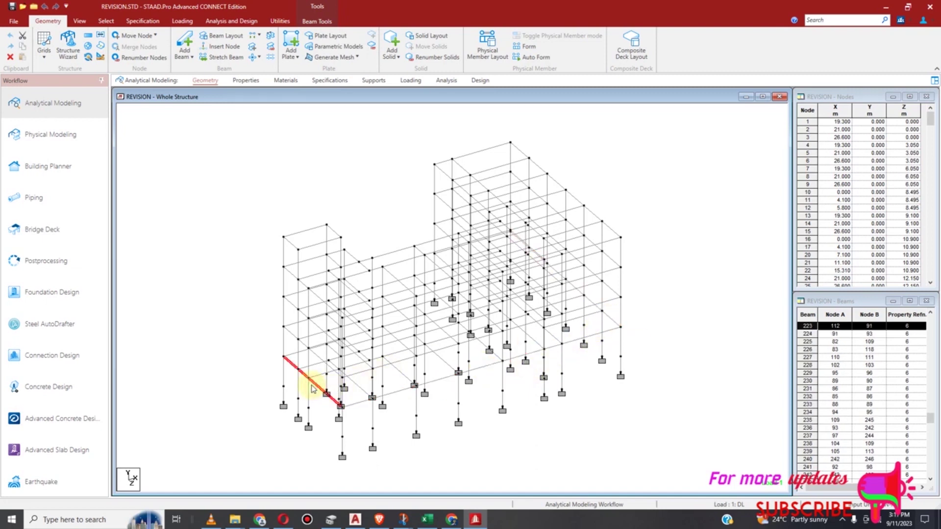
click(316, 357)
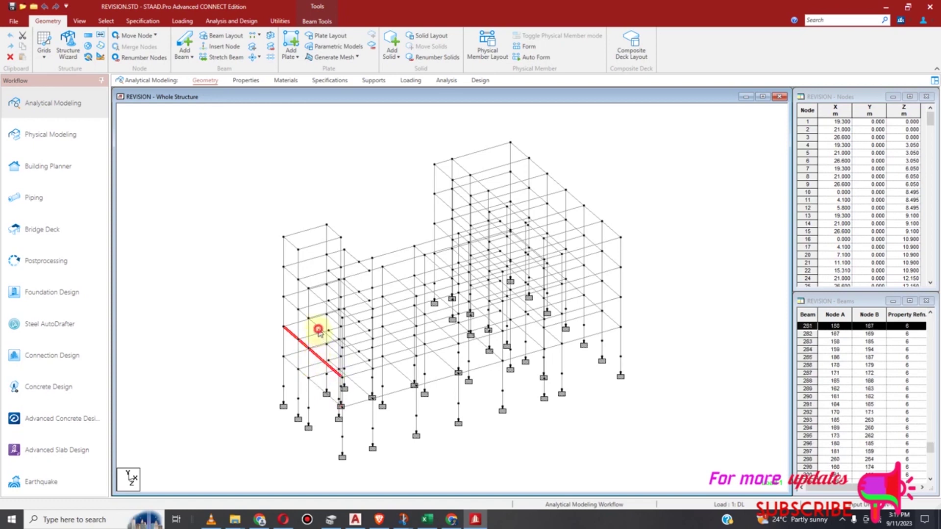
click(331, 337)
click(447, 377)
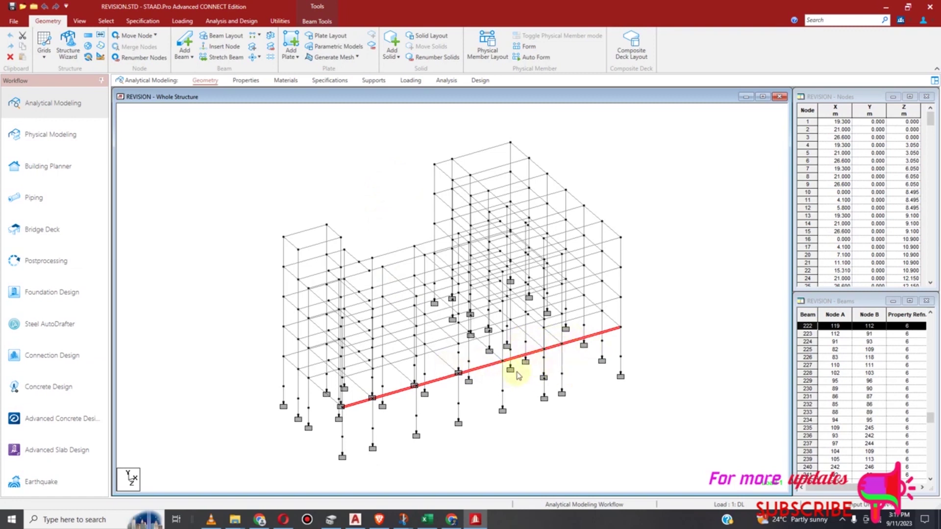
click(452, 388)
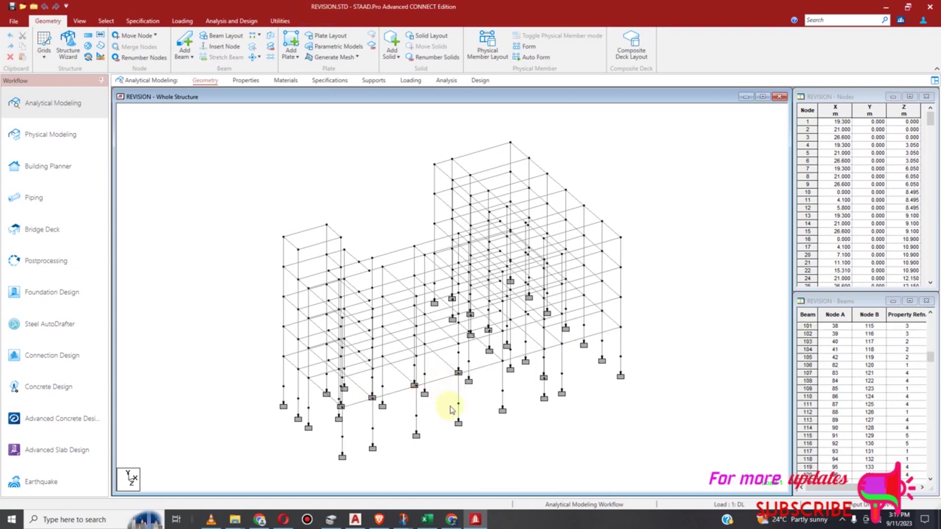
click(442, 380)
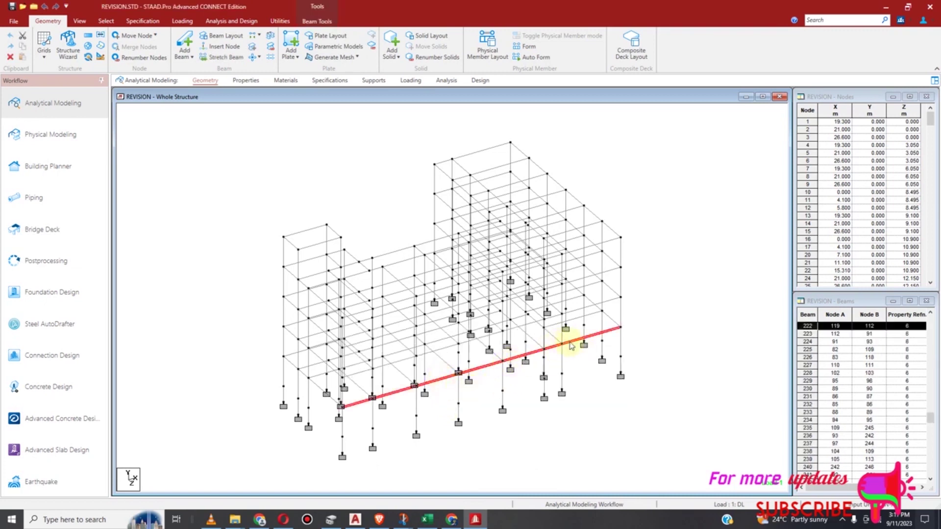
click(331, 398)
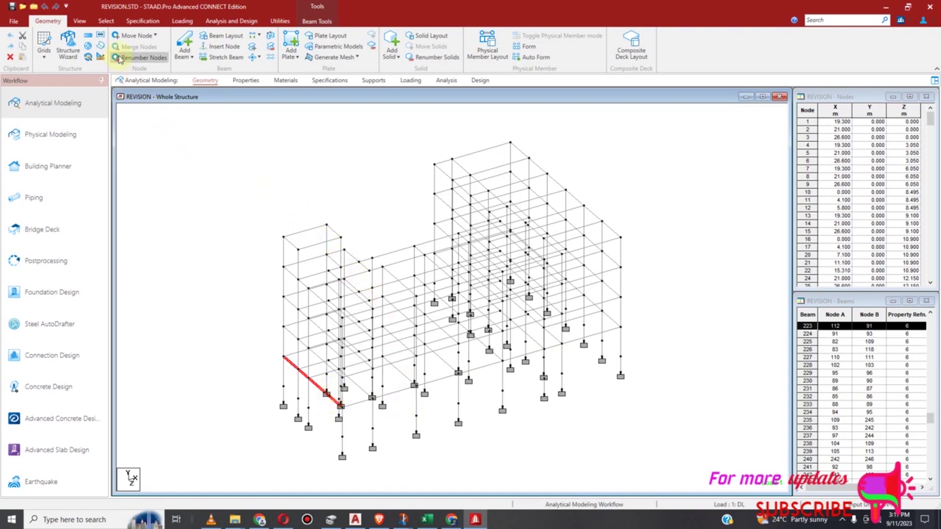
Step: In the front view, select the lowest beam level's nodes with the Node Cursor, excluding the third and fourth column lines, and return to isometric
click(80, 21)
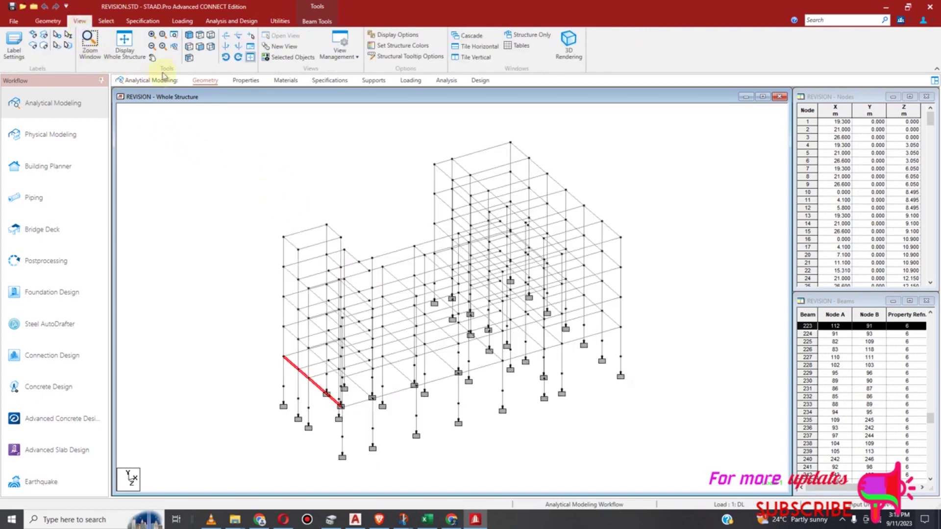
click(196, 48)
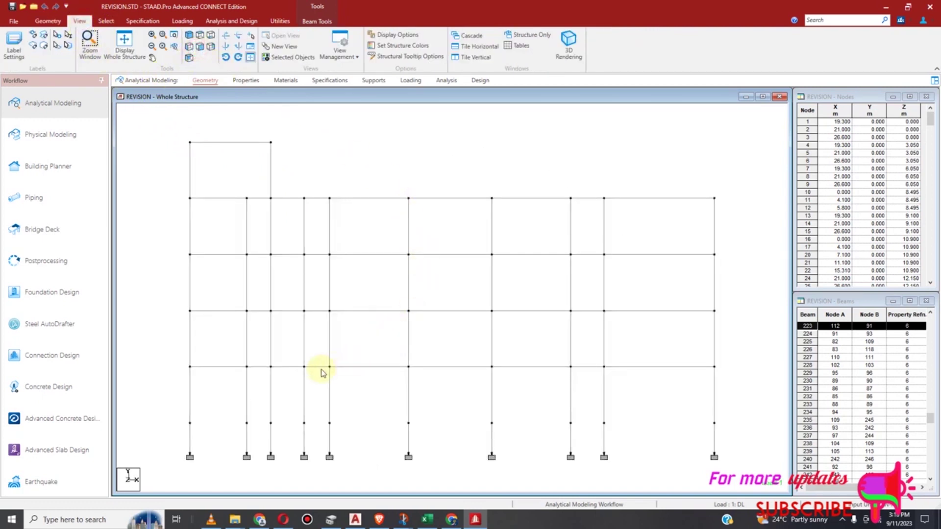
mouse_move(174, 360)
mouse_down()
mouse_move(255, 374)
mouse_move(177, 362)
mouse_up()
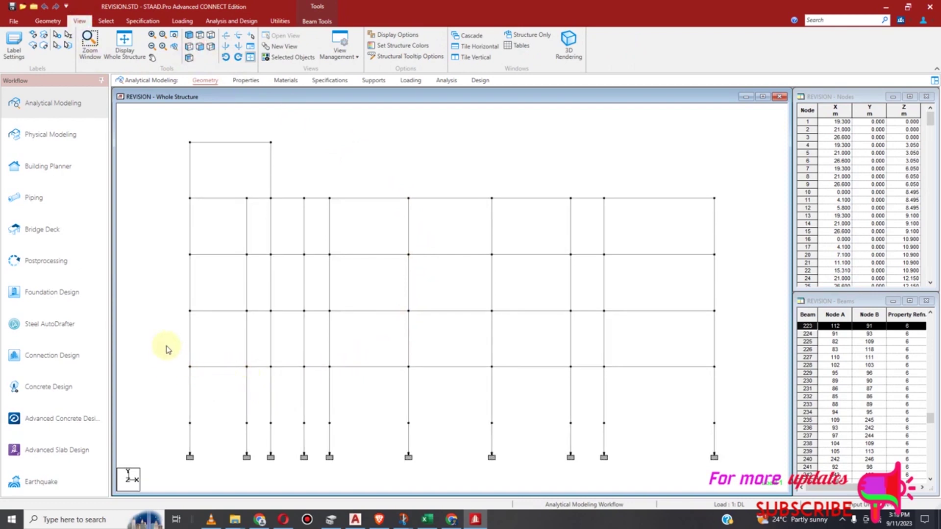
click(106, 21)
click(12, 44)
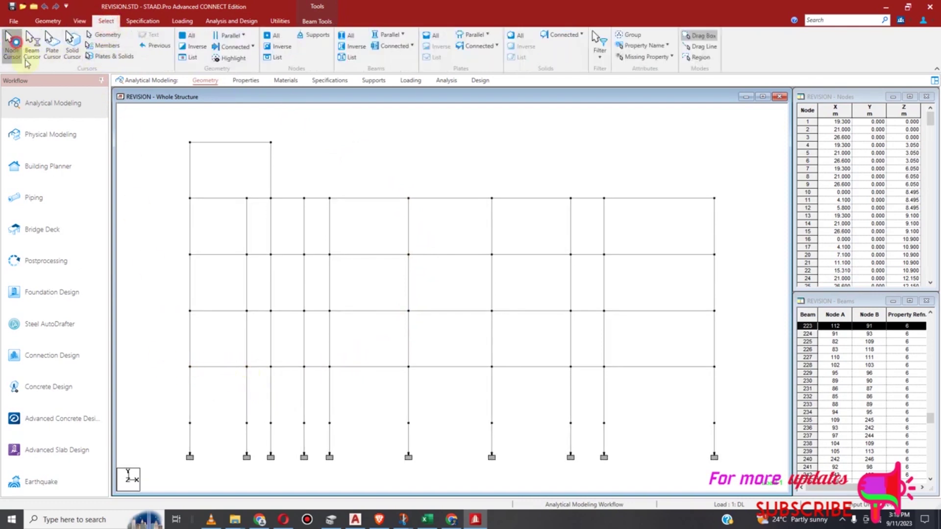
drag(177, 360, 256, 392)
ctrl+drag(319, 361, 426, 382)
mouse_move(482, 360)
ctrl+mouse_down()
mouse_move(508, 376)
mouse_move(592, 387)
mouse_move(733, 386)
ctrl+mouse_up()
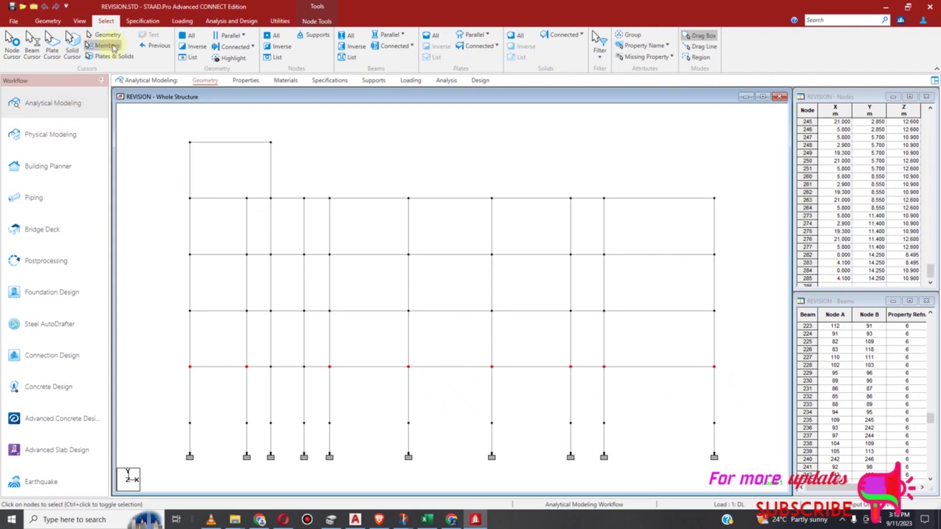
click(79, 20)
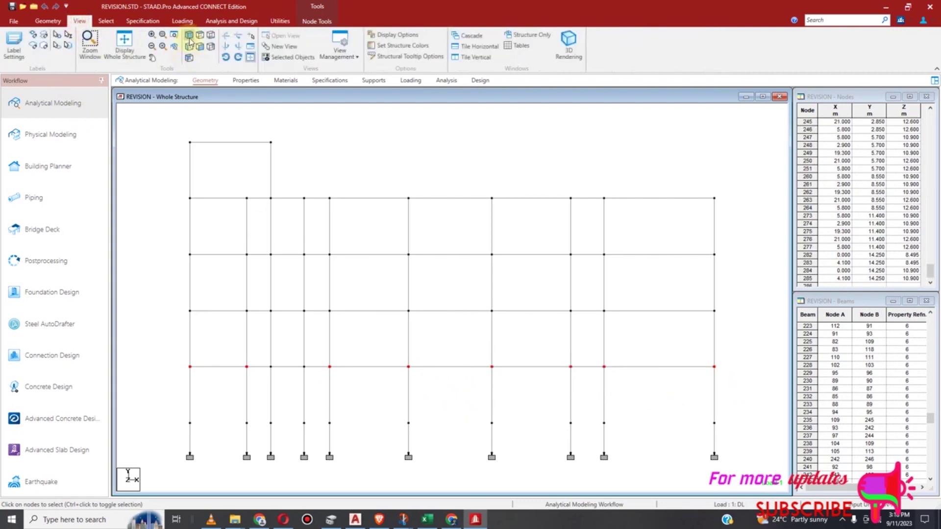
click(189, 42)
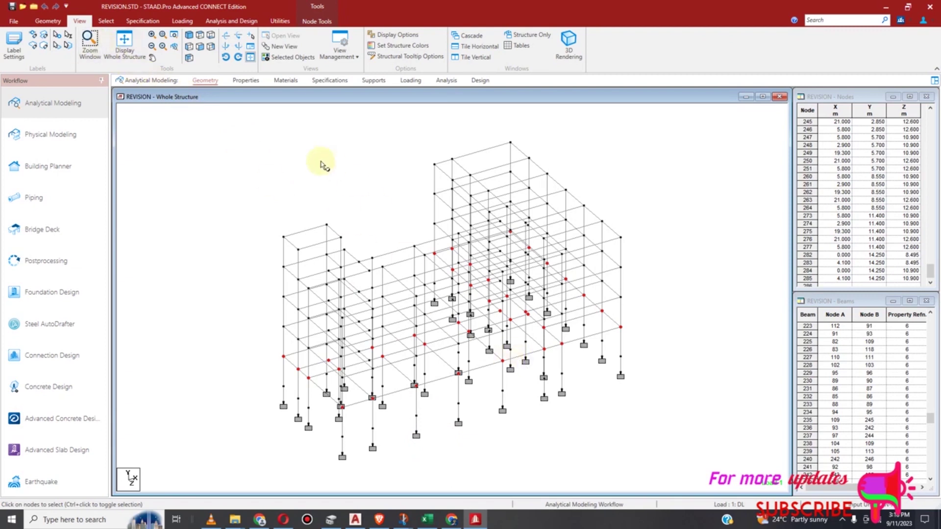
Step: From the front view, add the next three floor levels' nodes to the selection, excluding the third and fourth column lines, and return to isometric
click(203, 49)
drag(171, 298, 267, 334)
drag(324, 308, 735, 337)
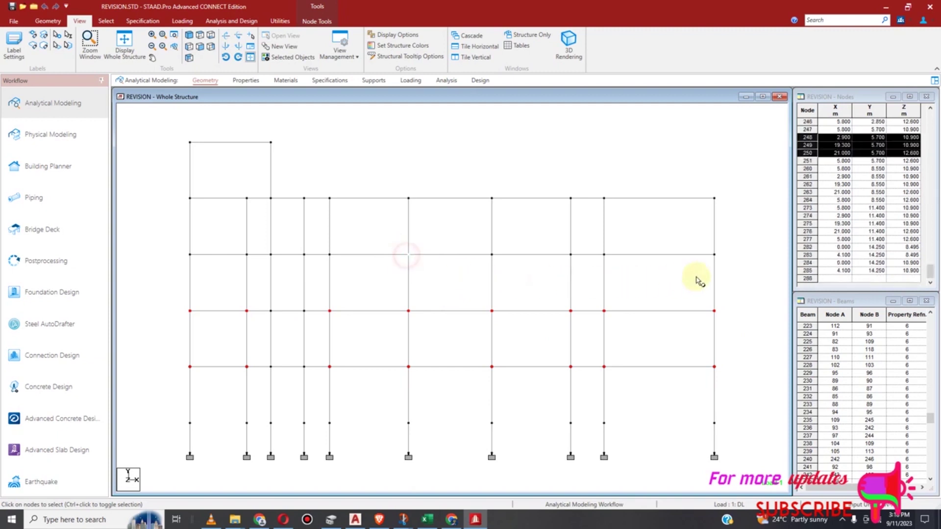
drag(394, 248, 718, 292)
drag(396, 190, 737, 230)
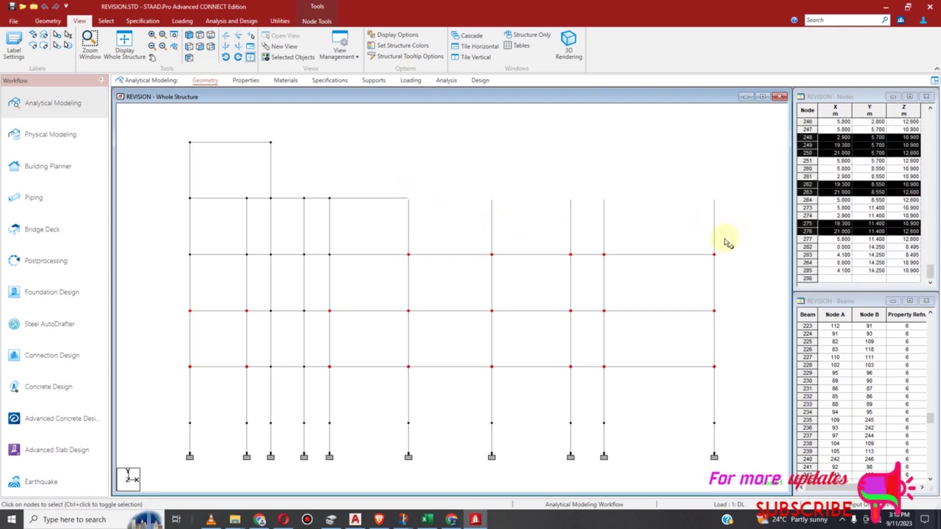
drag(242, 190, 283, 270)
drag(322, 184, 342, 269)
drag(175, 185, 199, 266)
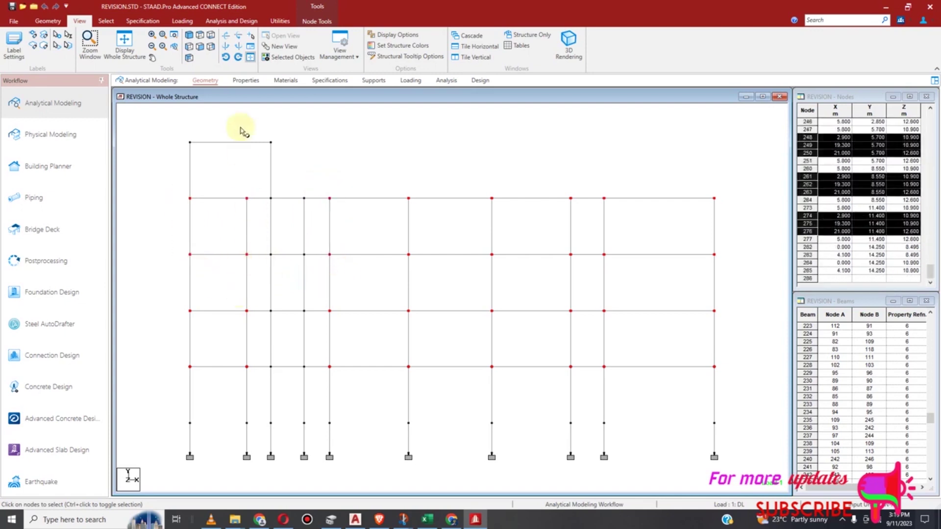
click(187, 36)
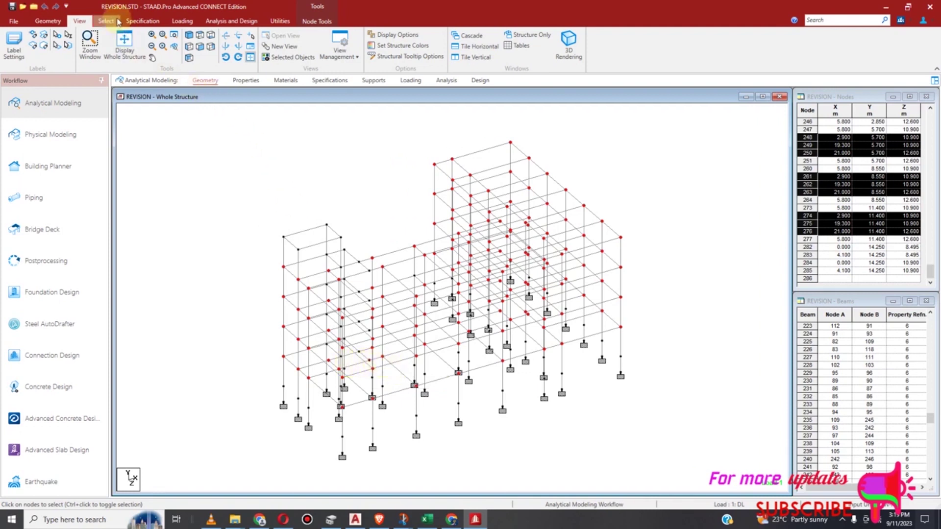
Step: Break the beams at the selected nodes, declining to delete the existing result files
click(56, 22)
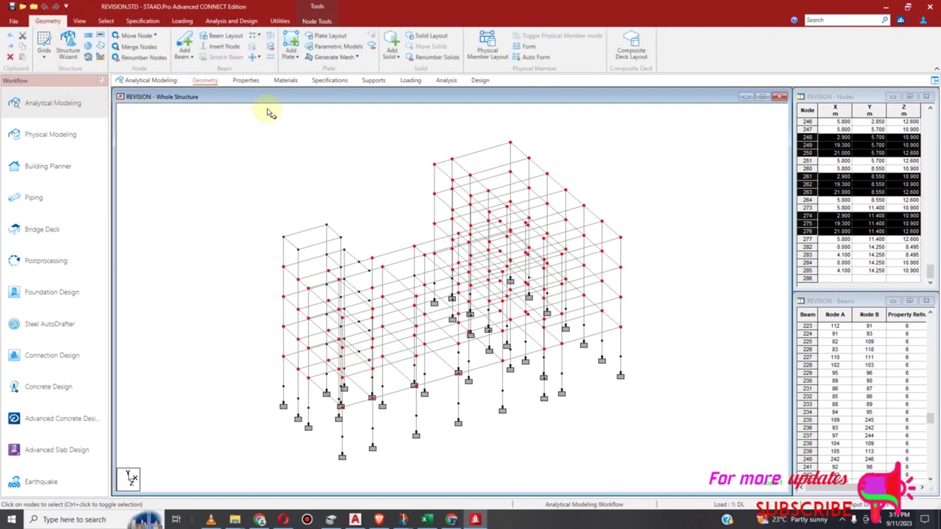
click(270, 58)
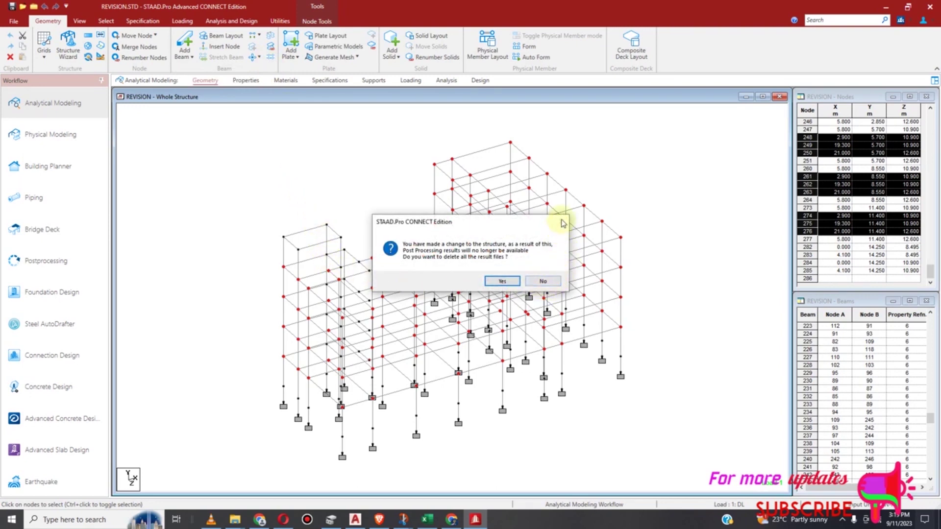
click(543, 280)
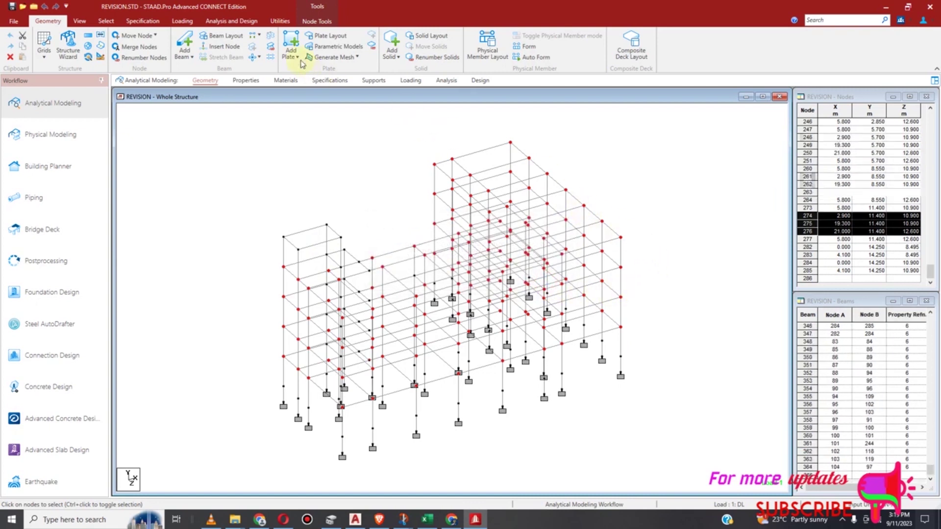
click(562, 271)
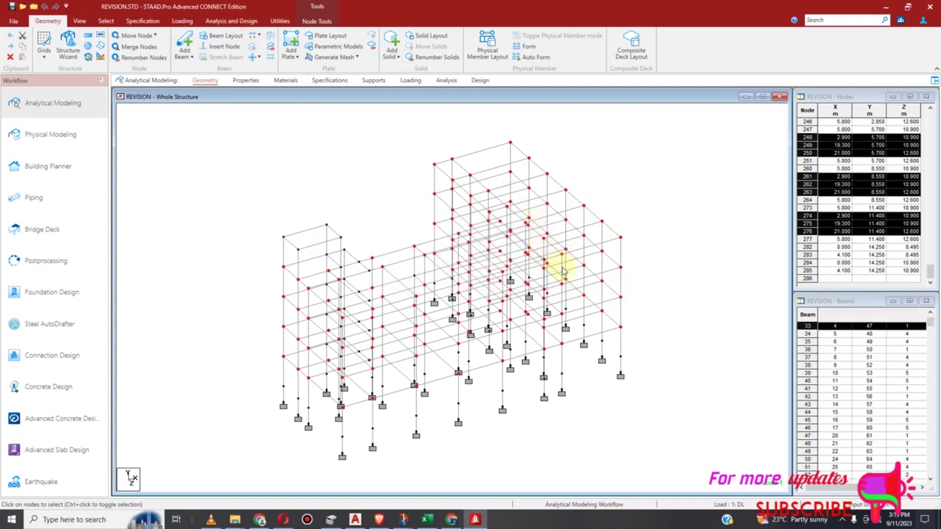
click(561, 321)
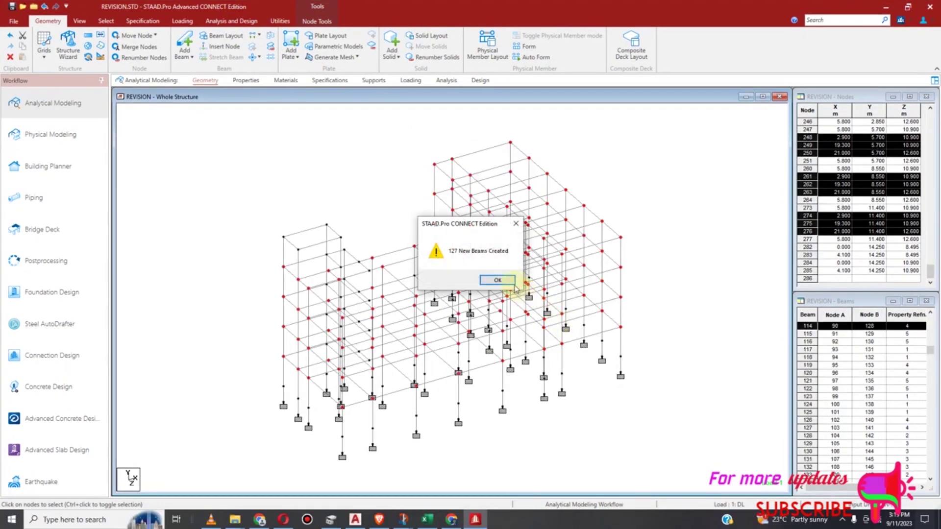
click(497, 281)
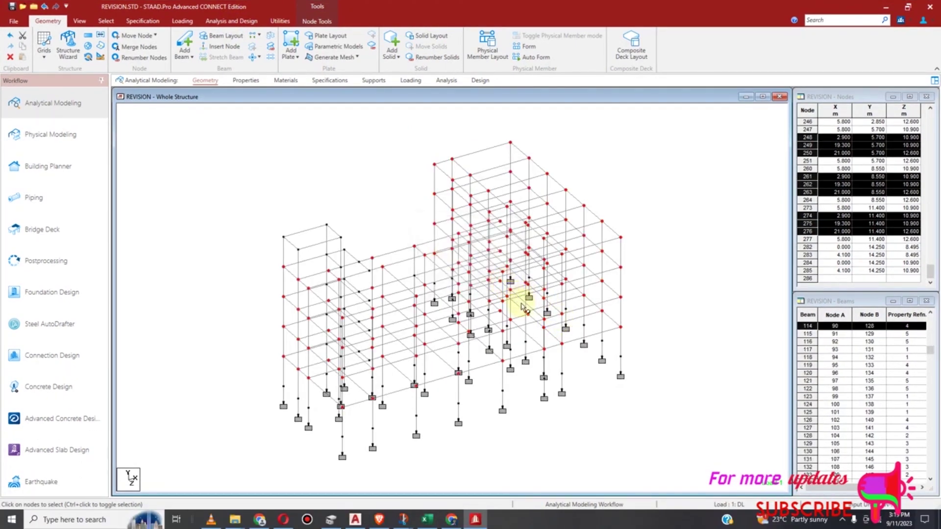
Step: Clear the node selection and check with the Beam Cursor that the lowest-level perimeter beams are divided at the columns
scroll(483, 336, up, 3)
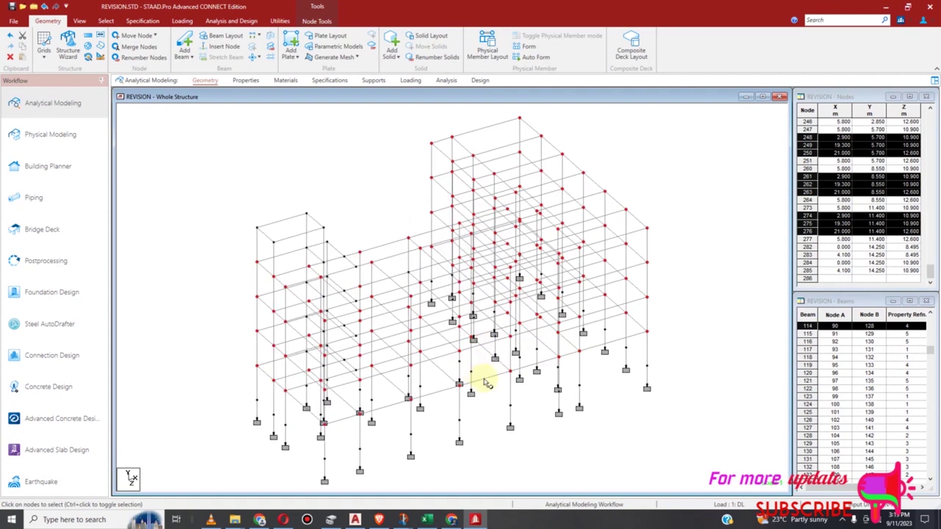
click(487, 386)
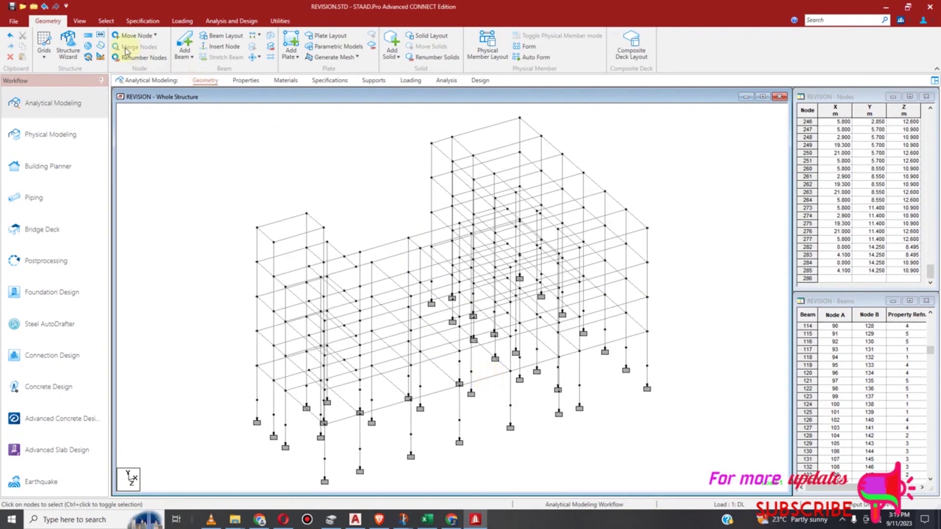
click(107, 21)
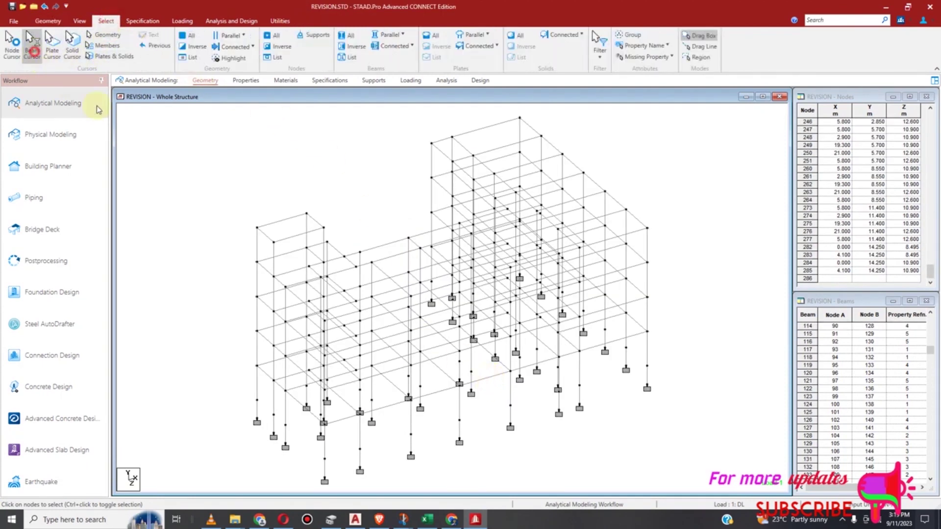
click(494, 380)
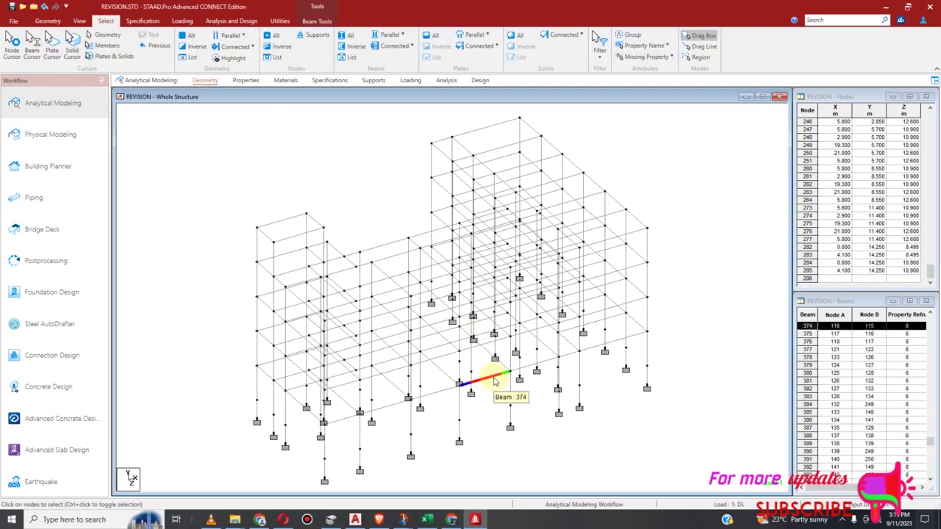
click(432, 391)
click(381, 408)
click(296, 404)
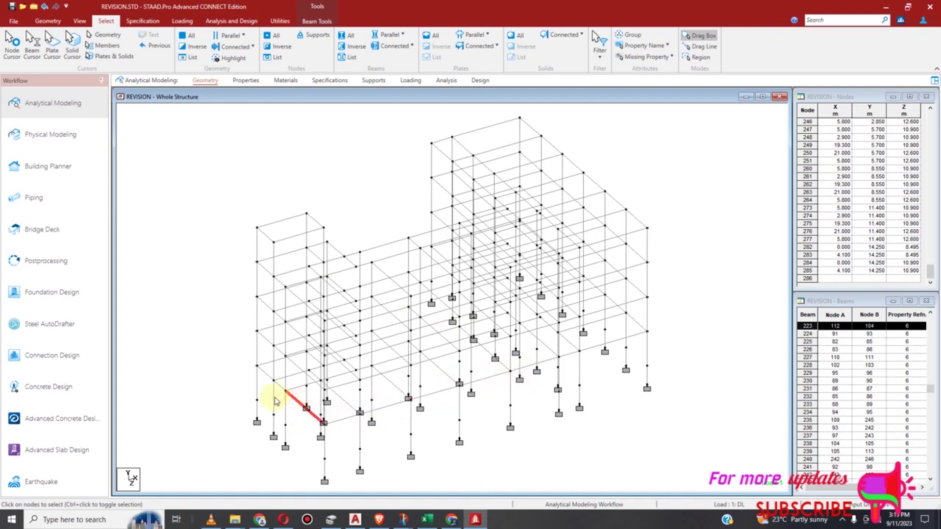
click(273, 385)
click(283, 389)
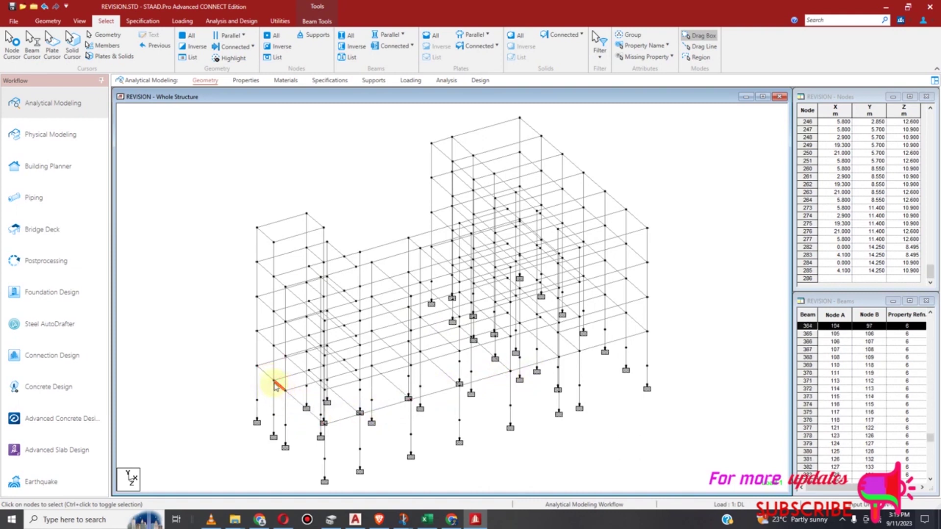
Step: Check single perimeter beams on the upper and lower floor levels at both ends of the frame for division at the columns
click(268, 377)
click(265, 339)
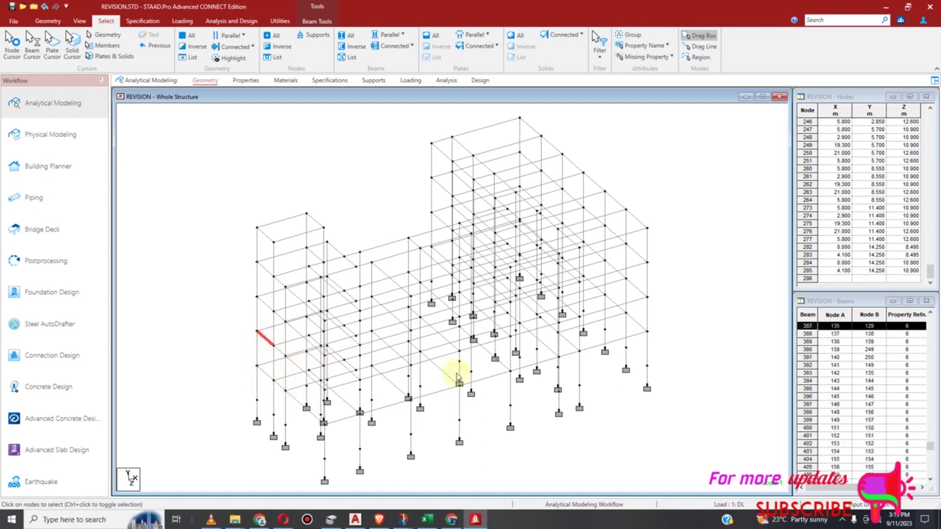
click(627, 305)
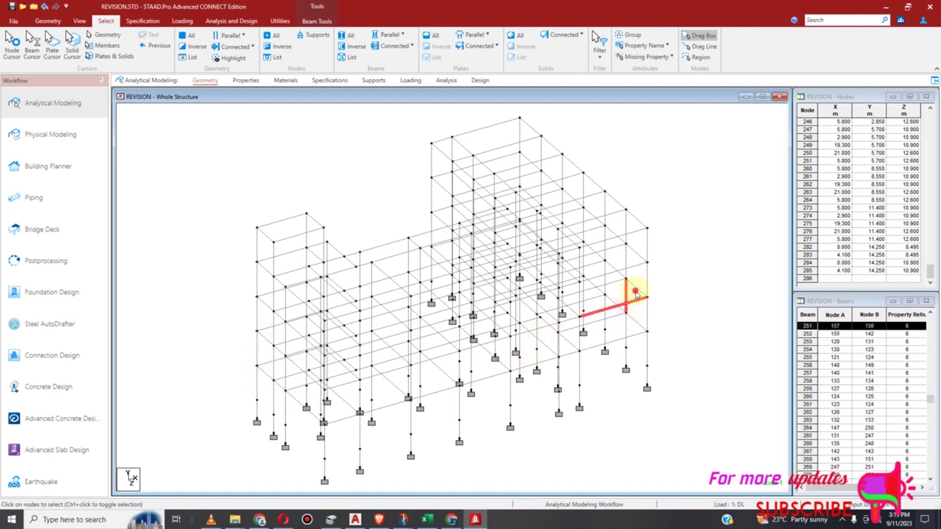
click(633, 216)
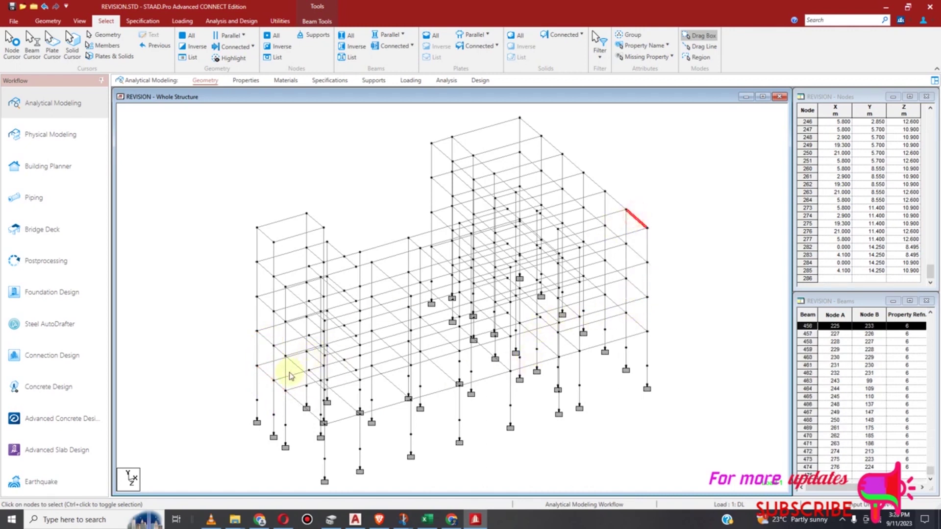
click(281, 319)
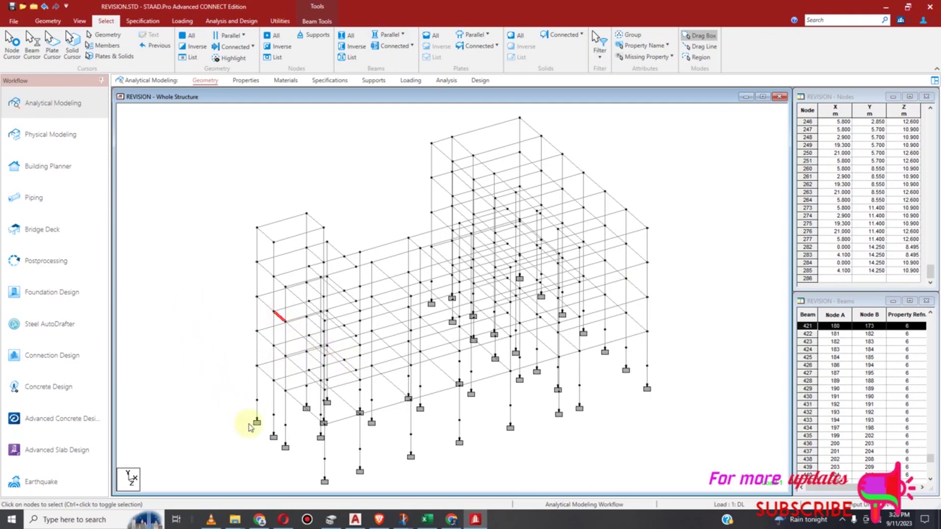
Step: Run the analysis of the structure, saving the modified model first
click(232, 20)
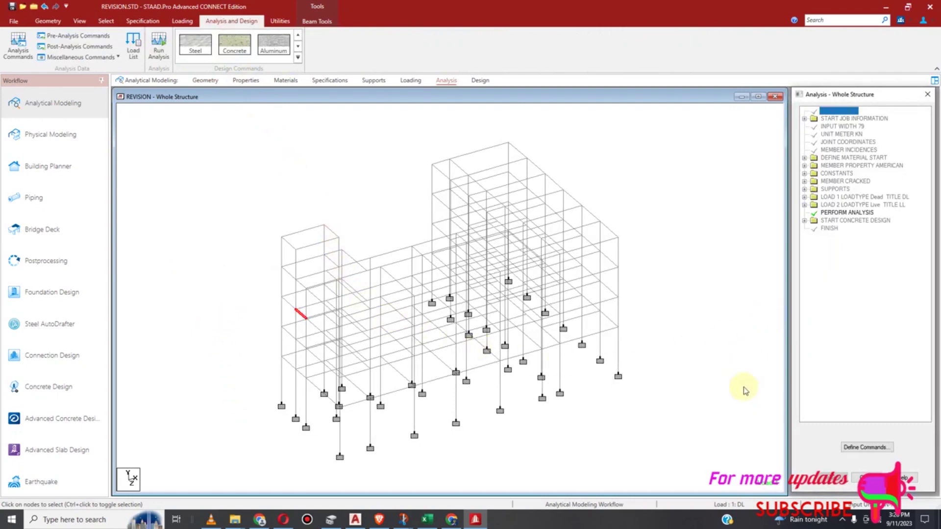
click(242, 50)
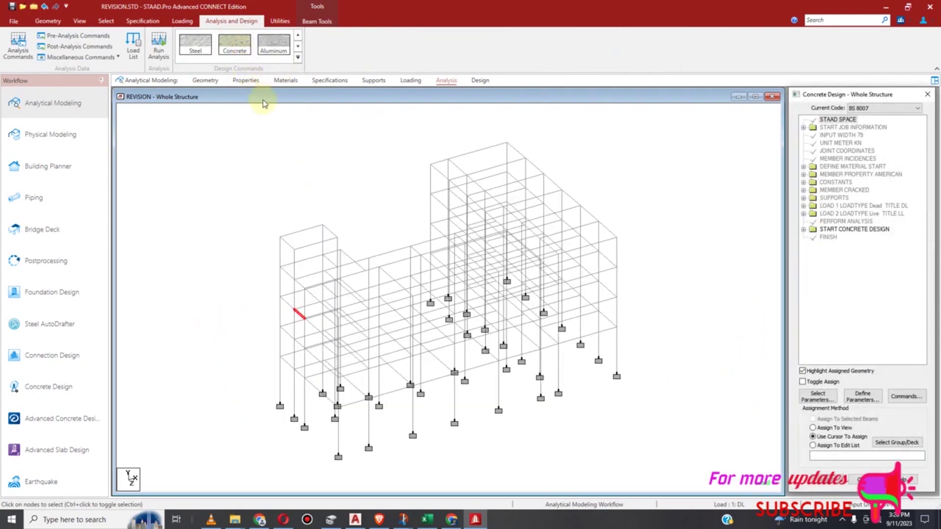
click(160, 46)
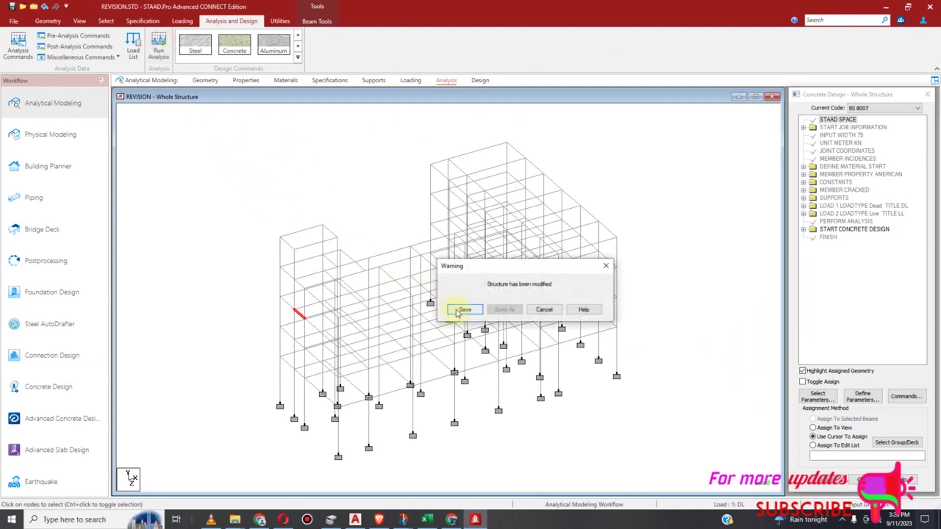
click(456, 310)
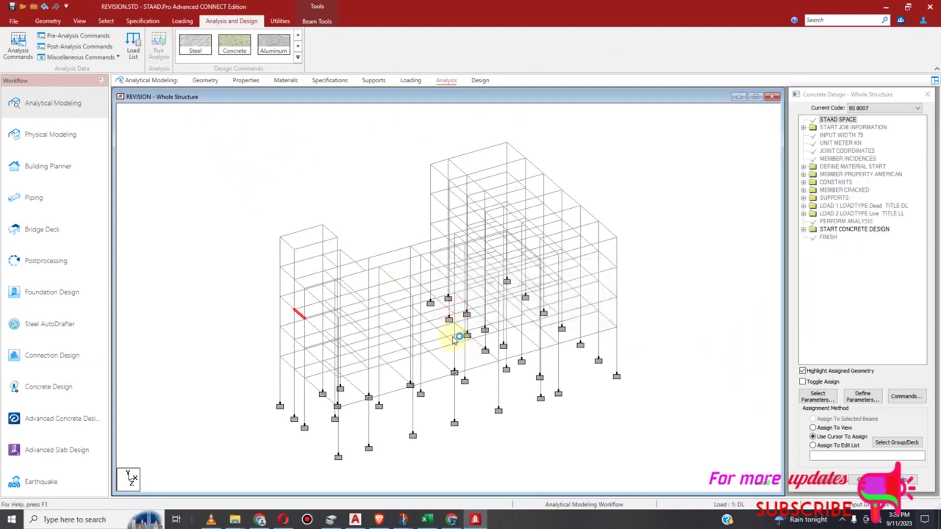
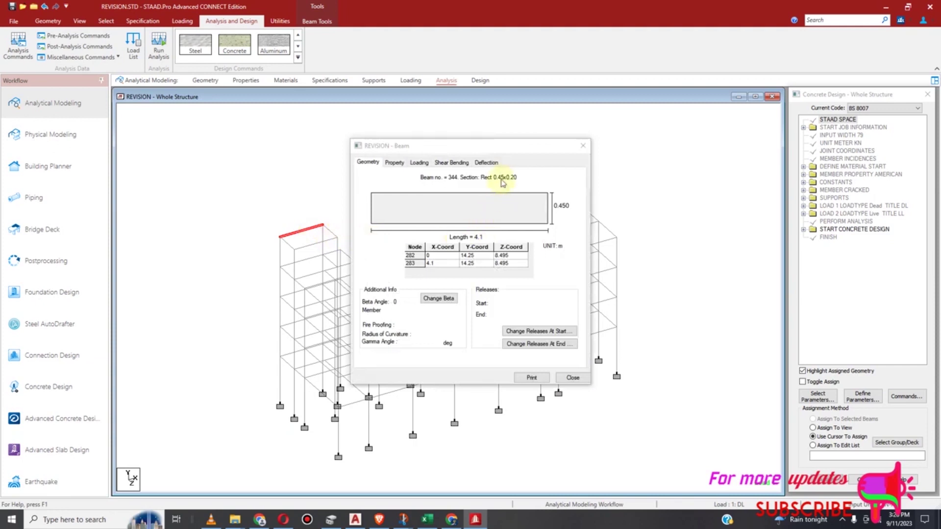
Step: Review the shear bending, property and 1: DL loading data of the highlighted roof beam on the small tower
click(451, 163)
click(417, 163)
click(401, 165)
click(419, 163)
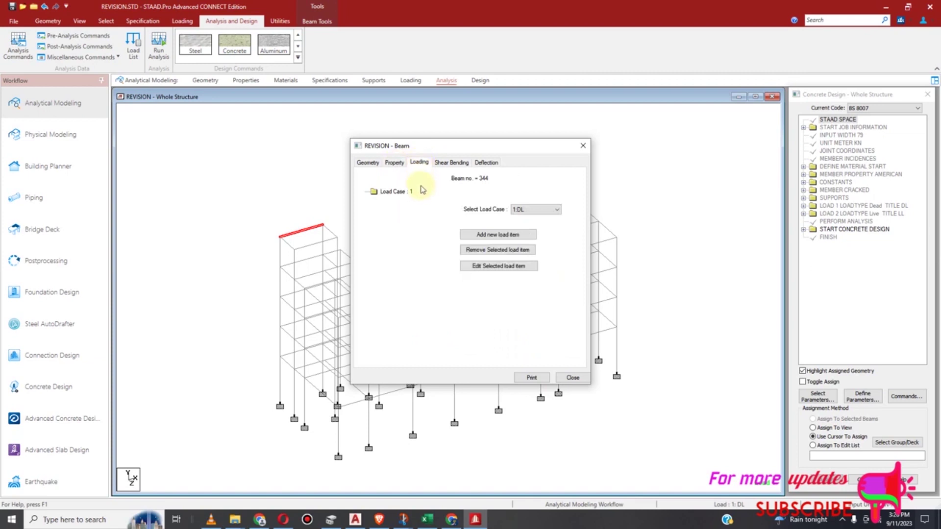
click(551, 210)
click(546, 219)
Step: Try to edit a load item of the tower roof beam under Load Case 1
click(519, 272)
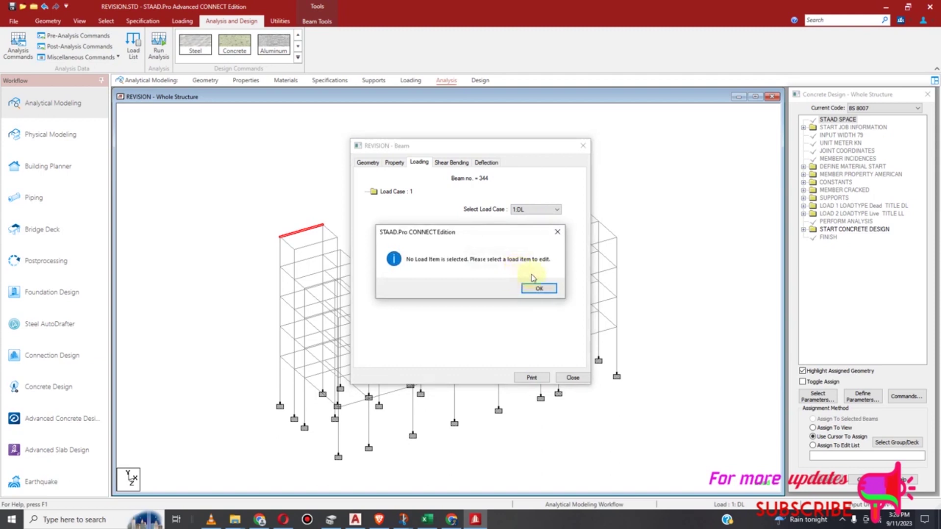
click(558, 232)
click(396, 191)
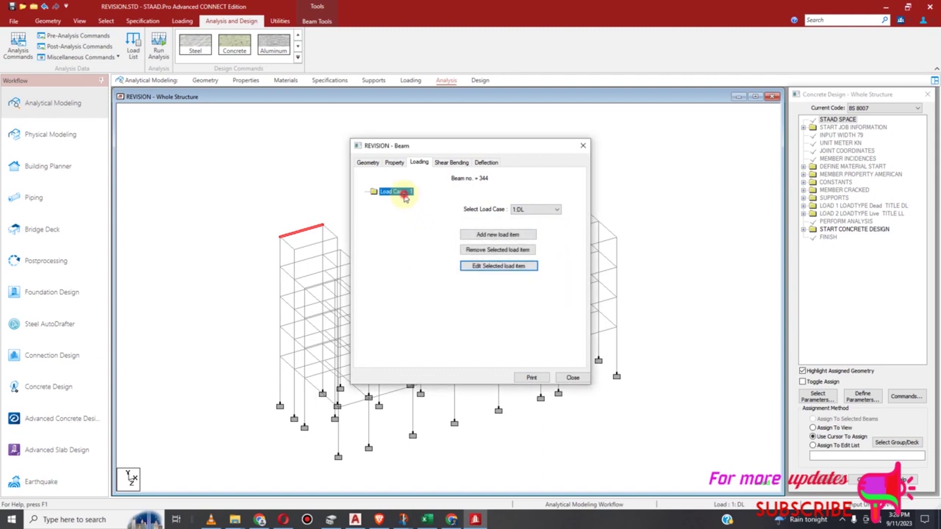
click(488, 266)
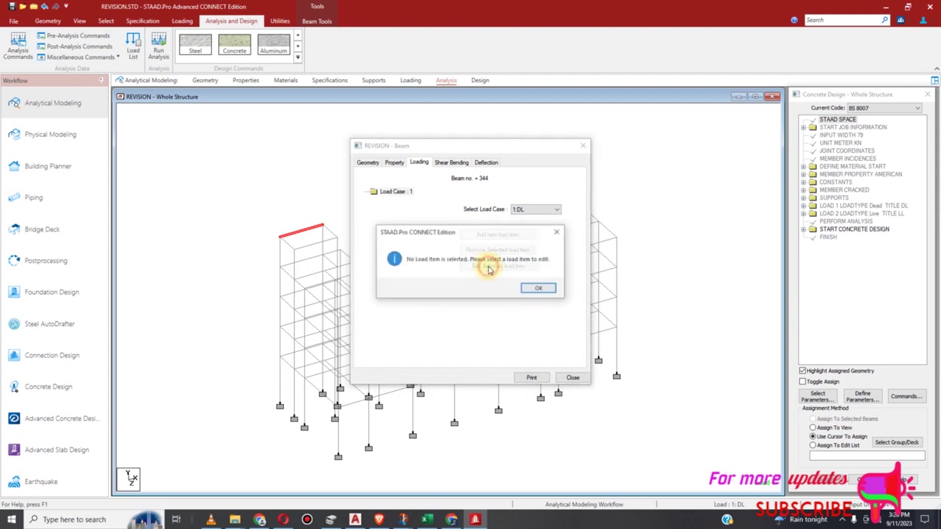
click(529, 287)
click(524, 211)
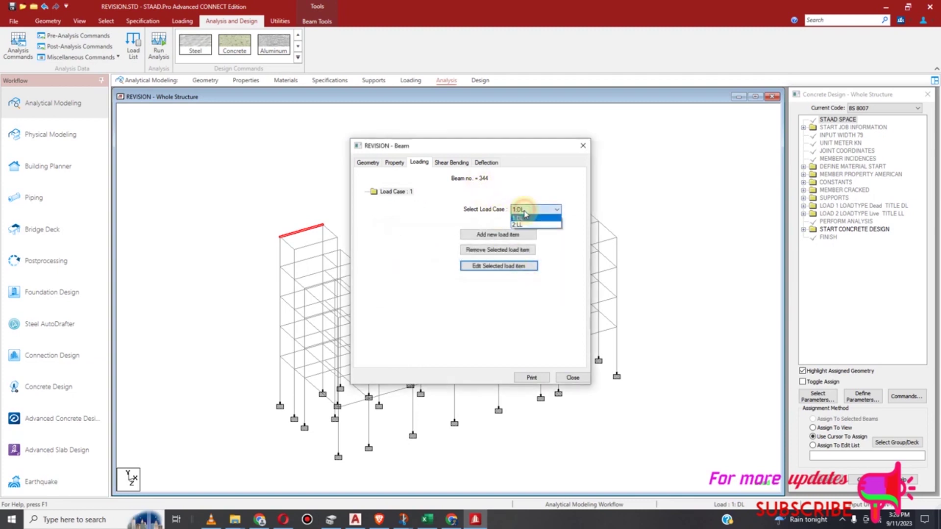
click(486, 234)
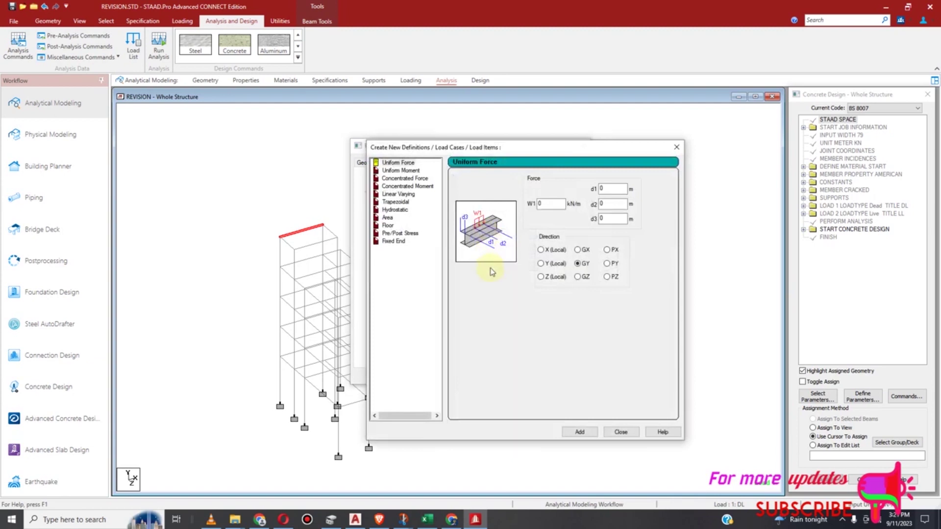
click(621, 433)
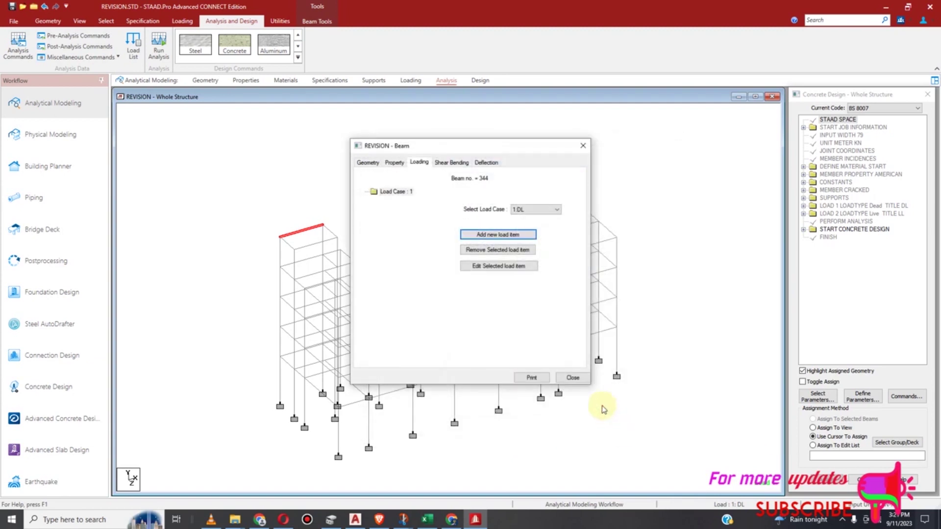
click(573, 379)
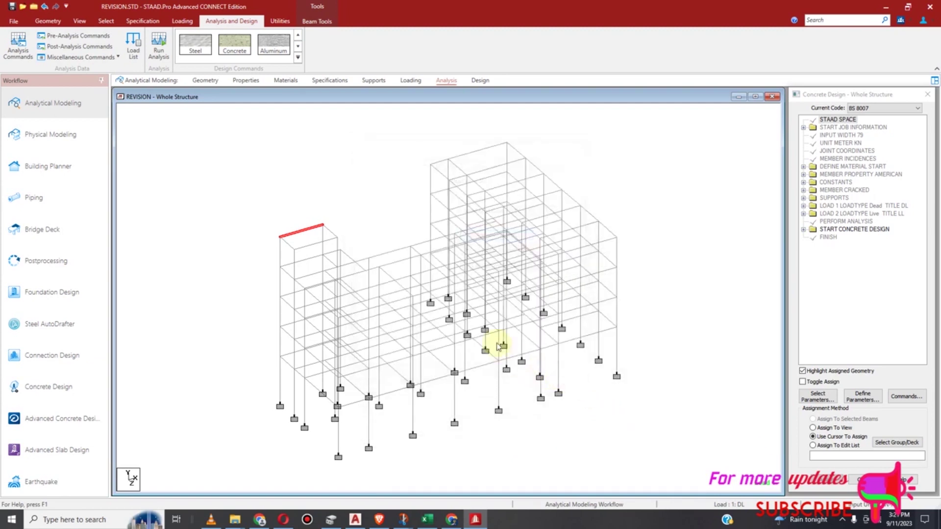
Step: Inspect the 1: DL uniform load item on the lowest-level front beam, leaving it unedited, and close the beam's properties
double_click(475, 367)
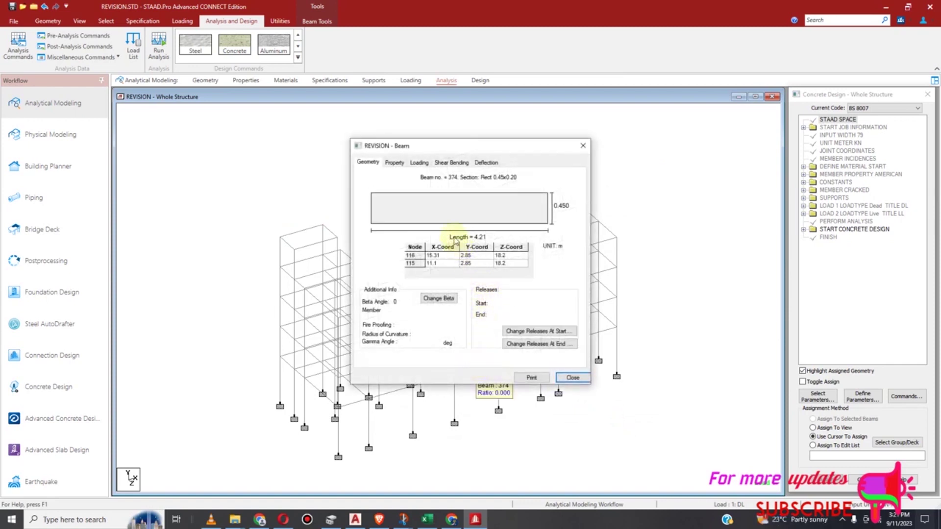
click(419, 162)
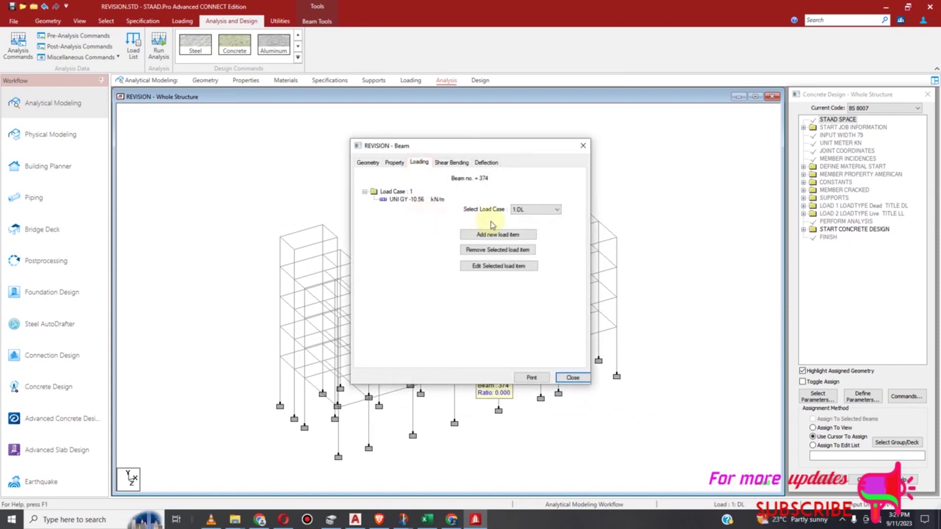
click(427, 200)
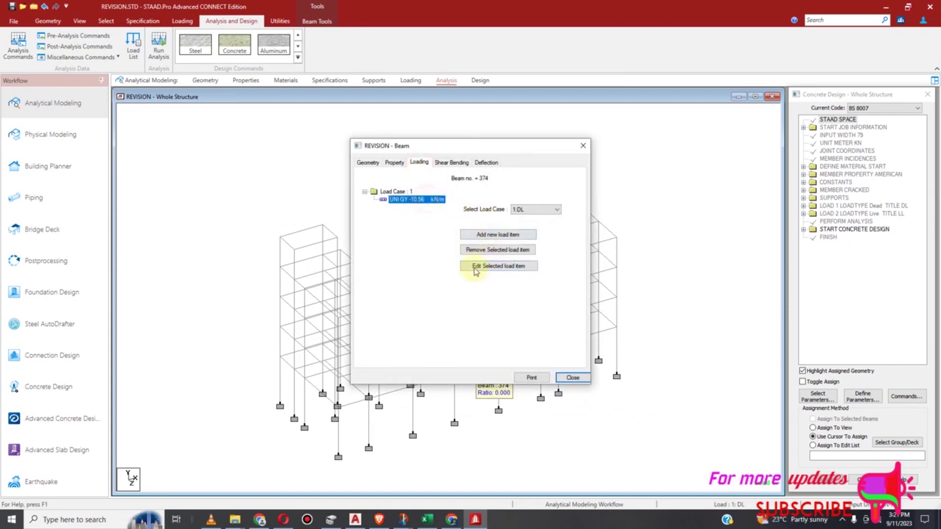
click(498, 267)
click(573, 387)
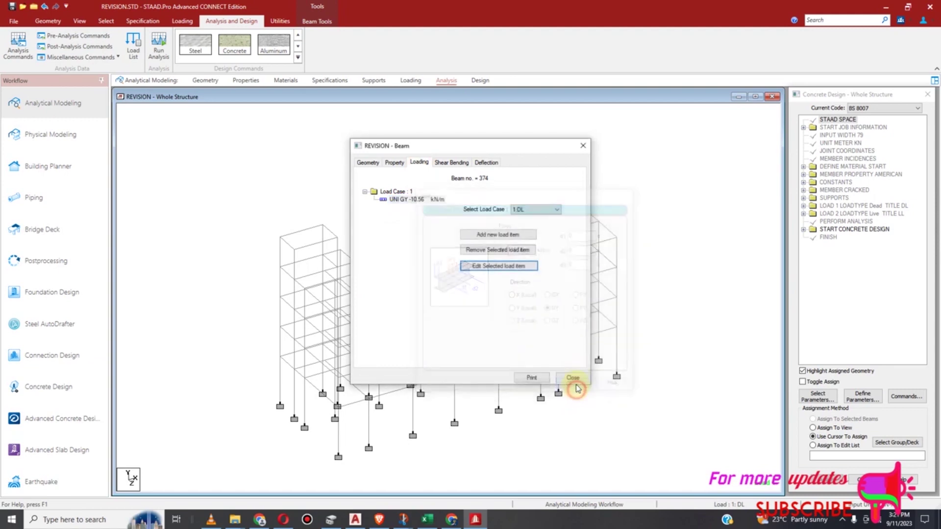
click(567, 380)
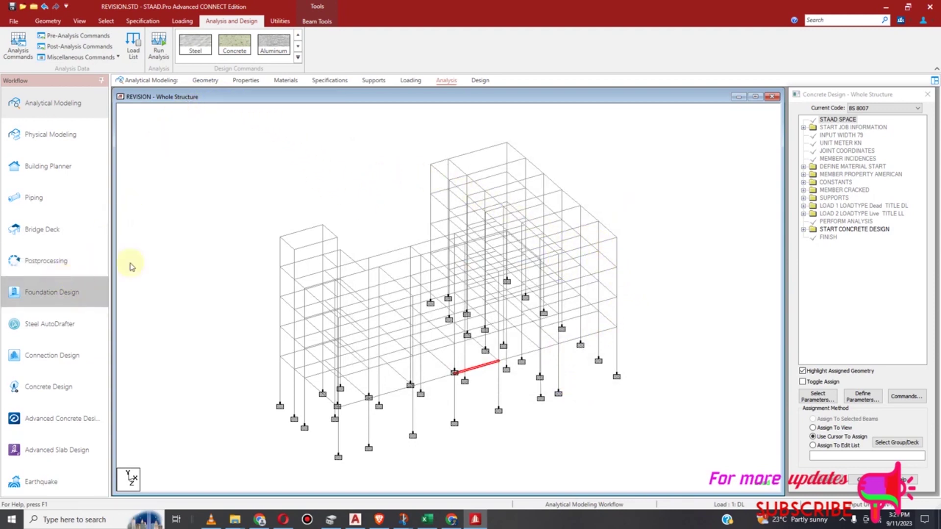
Step: Open the Postprocessing workflow with load cases 1 DL and 2 LL in the results setup
click(49, 261)
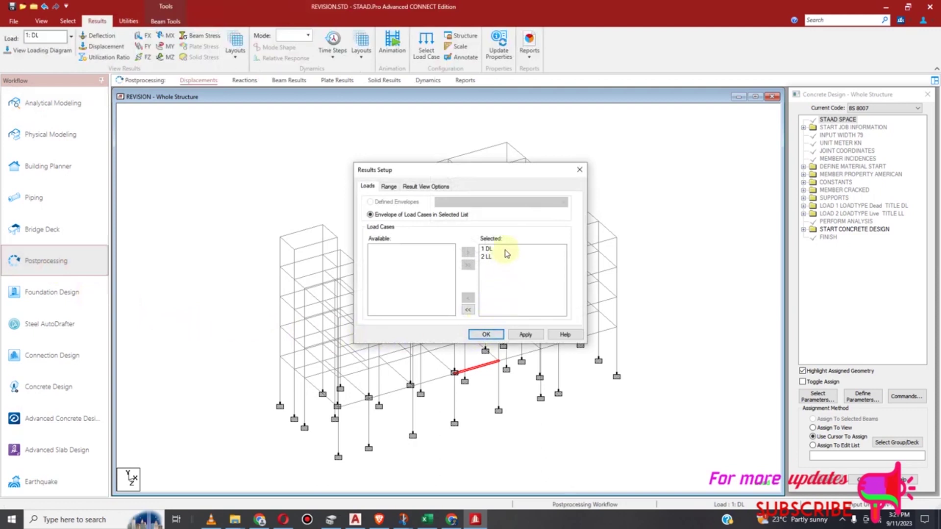
drag(505, 250, 500, 261)
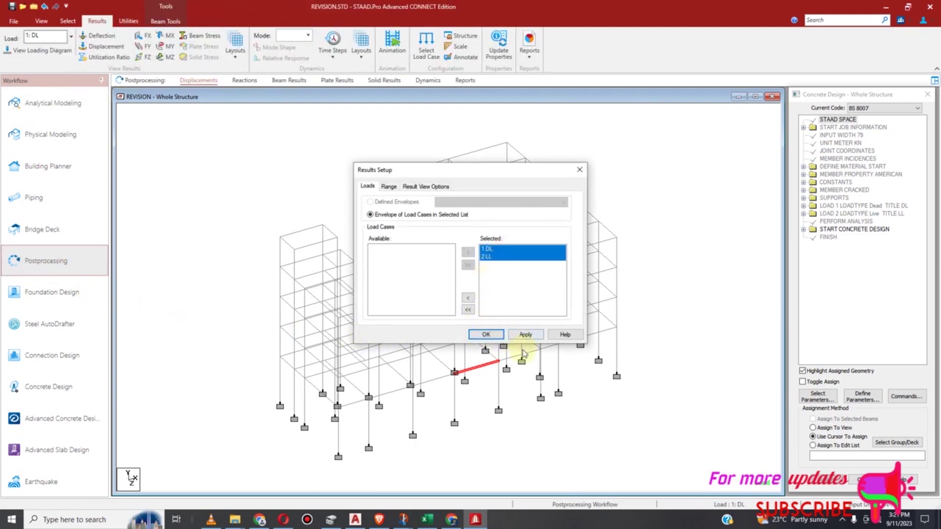
click(498, 337)
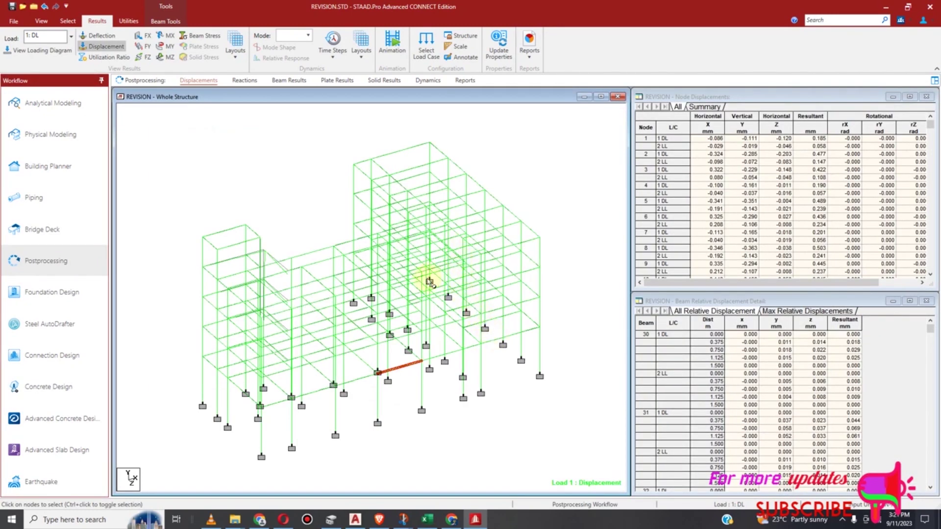
Step: Review the support reactions and beam results of the whole structure and check for plate results
click(429, 282)
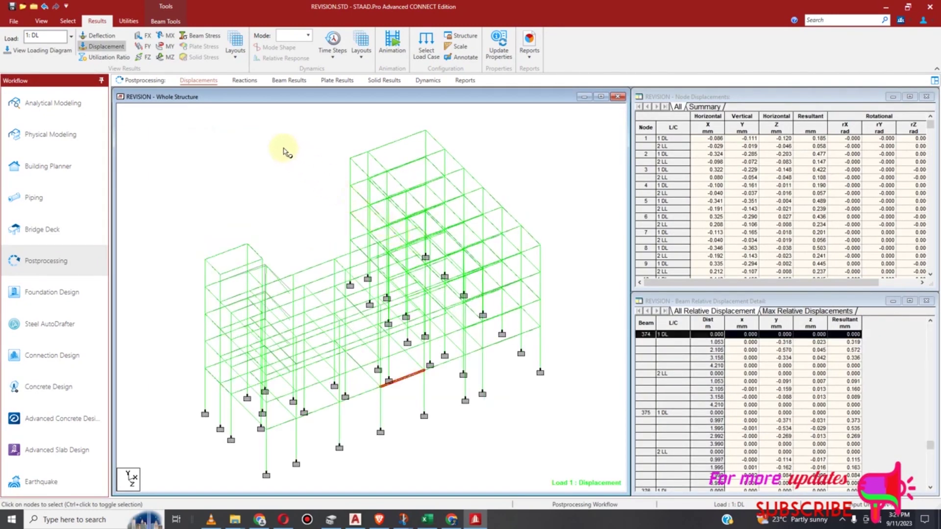
click(245, 81)
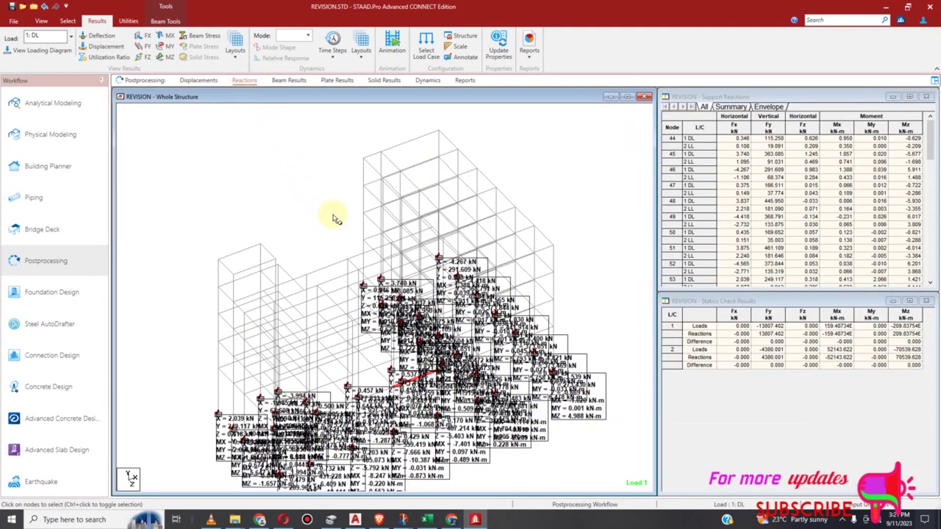
click(288, 80)
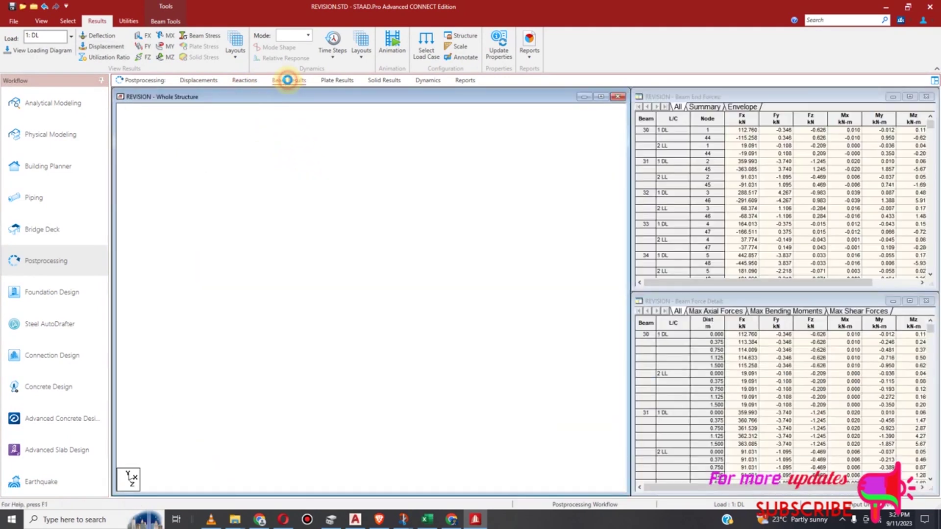
click(337, 82)
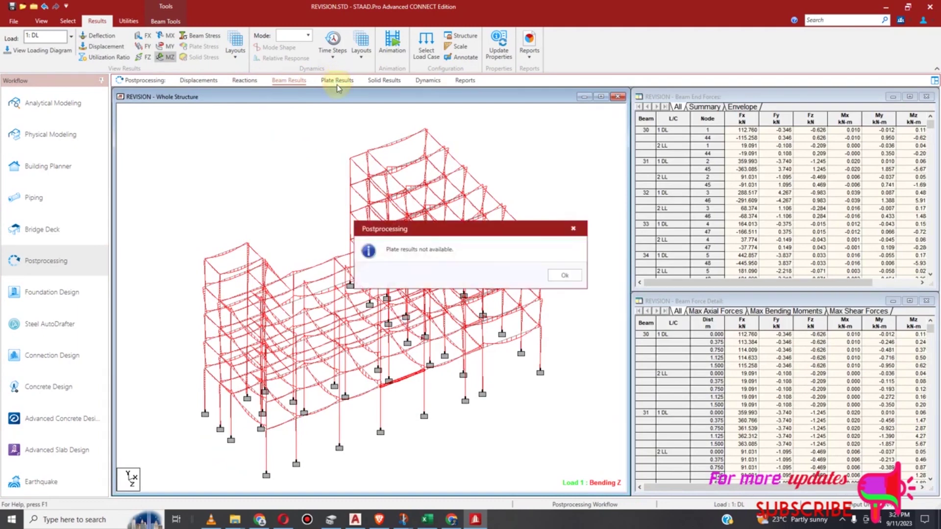
click(572, 229)
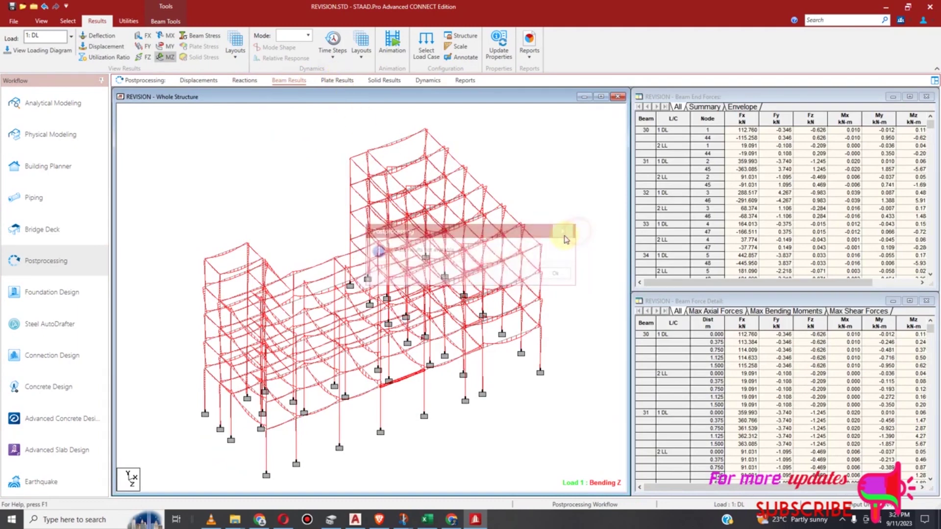
Step: Revisit the reactions and examine the displaced shape with the node and beam relative displacement tables
click(240, 81)
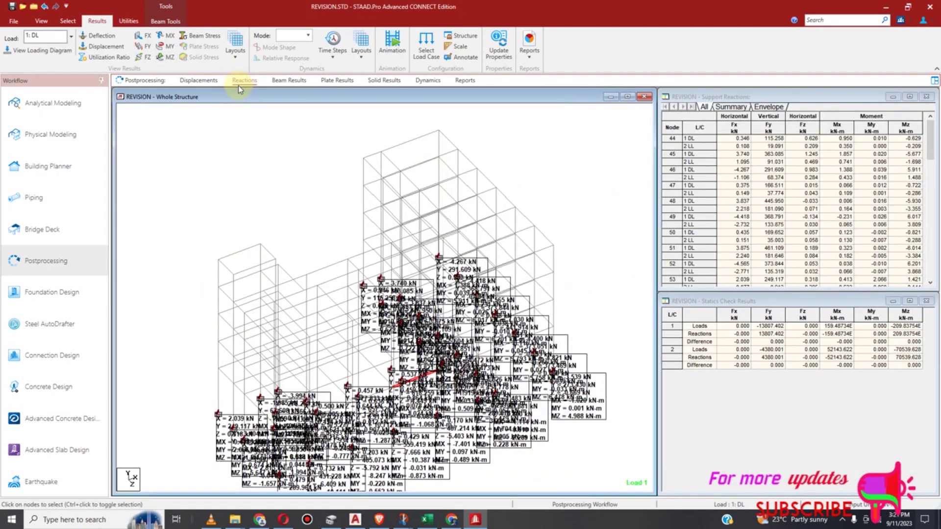
click(214, 82)
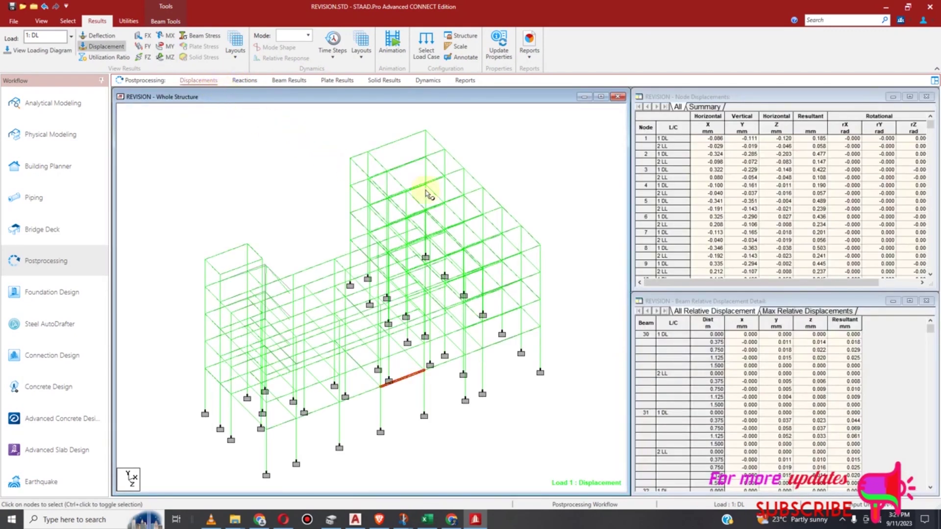
scroll(690, 207, down, 3)
scroll(703, 376, down, 3)
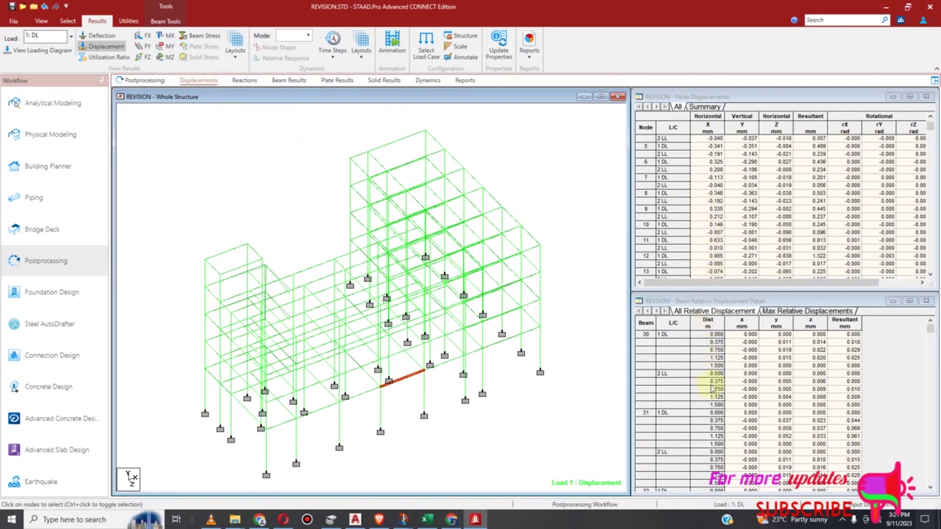
scroll(304, 304, up, 3)
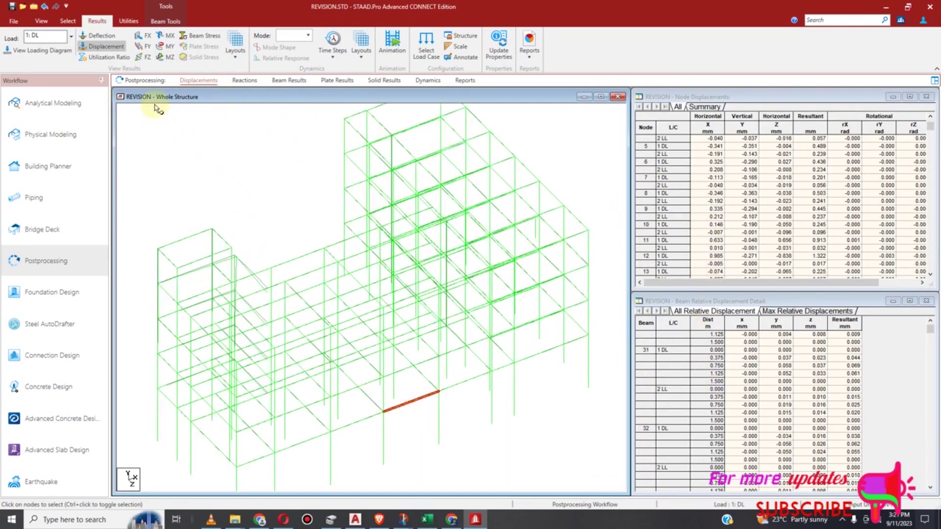